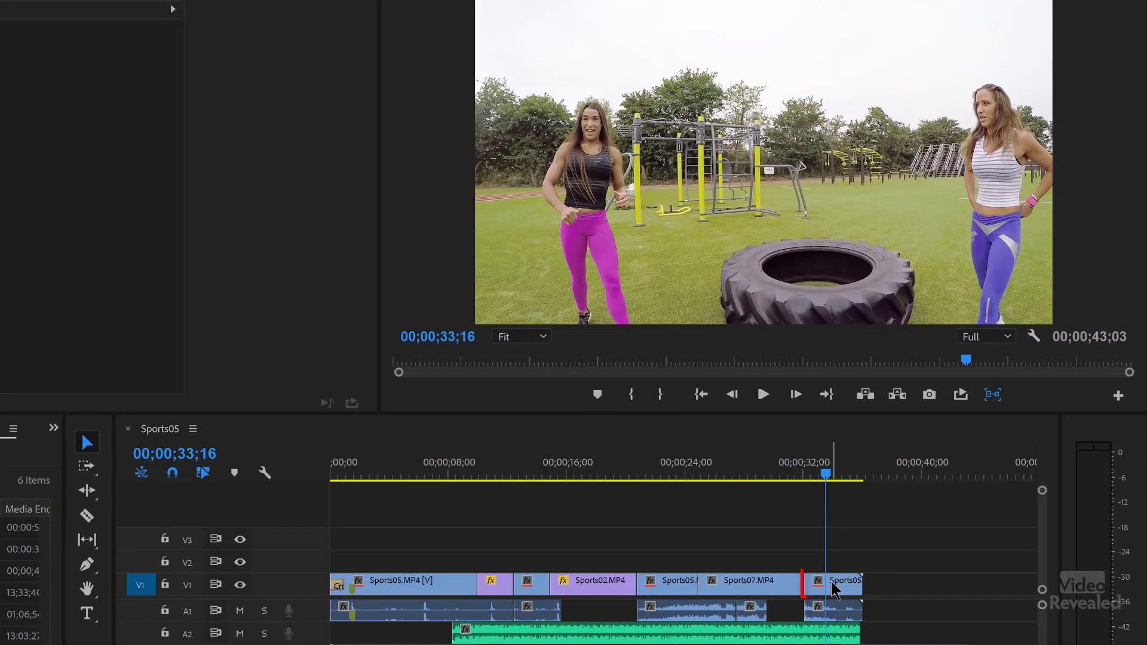
# Alt-drag a copy of the final Sports05 clip from V1 up onto track V2
pyautogui.click(912, 520)
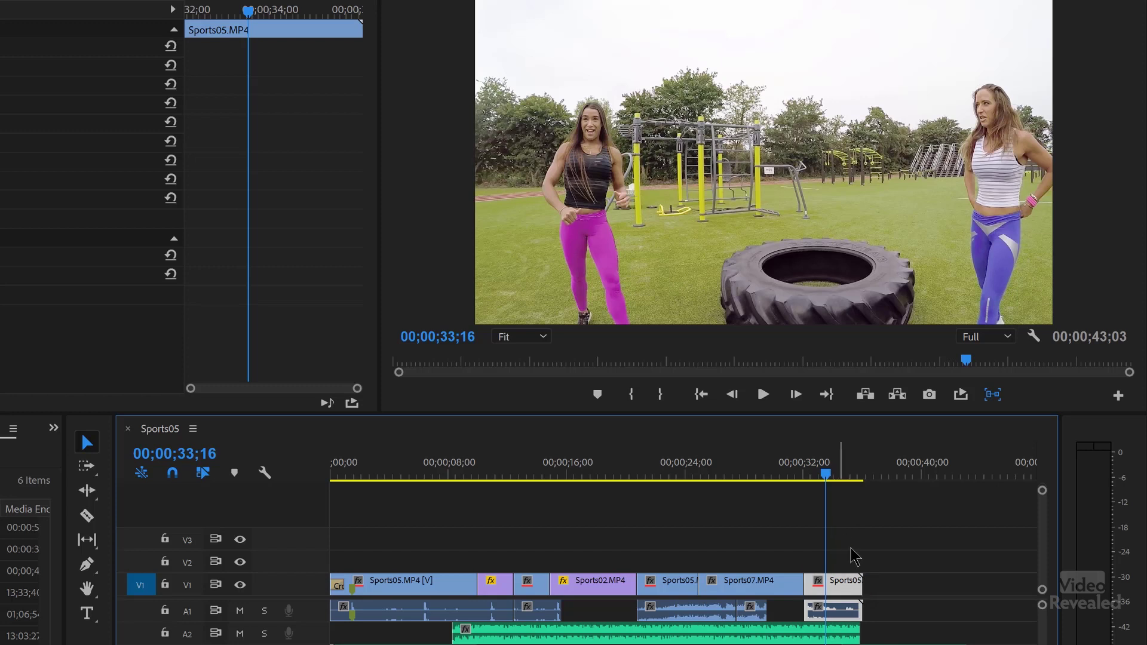
pyautogui.click(845, 565)
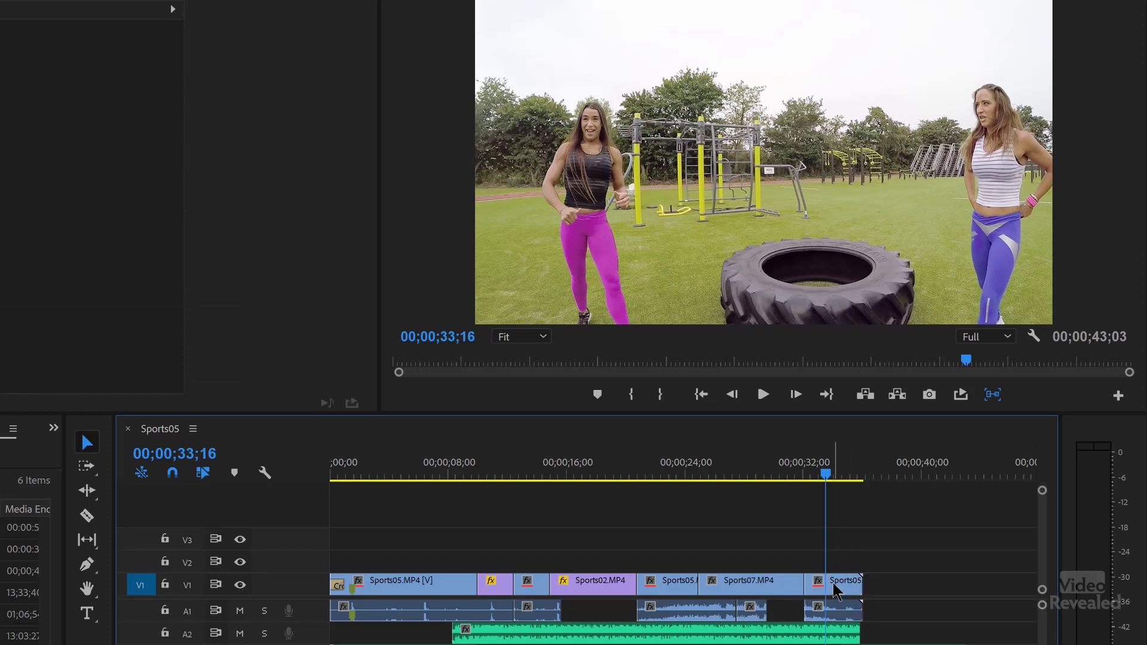
pyautogui.click(836, 591)
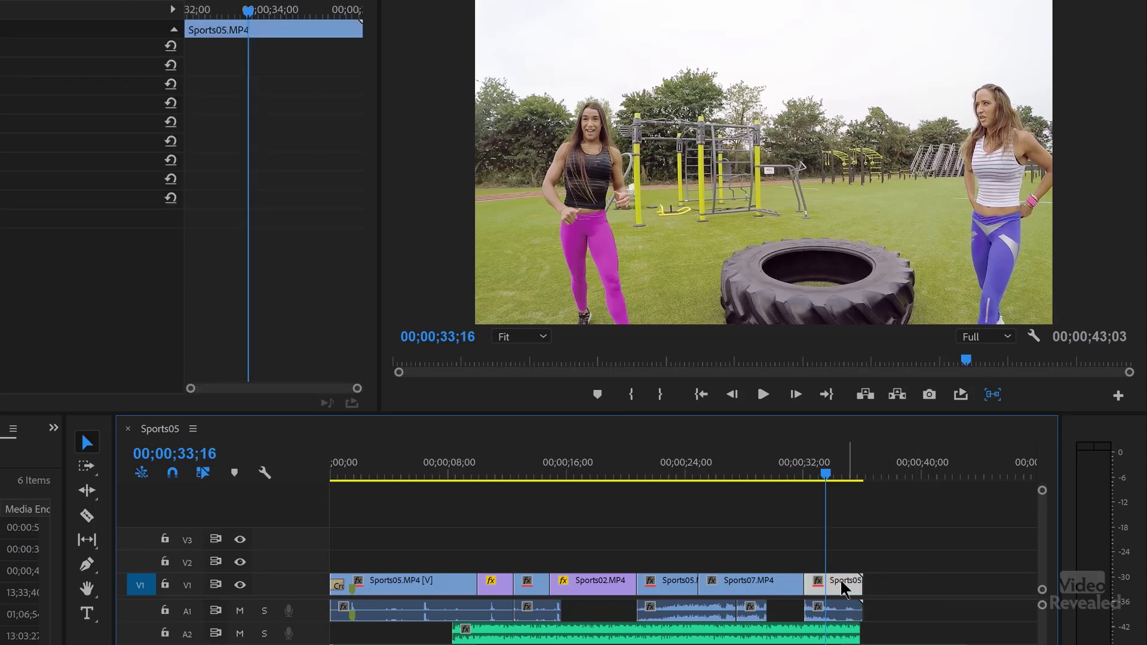
pyautogui.moveTo(843, 580); pyautogui.dragTo(842, 560)
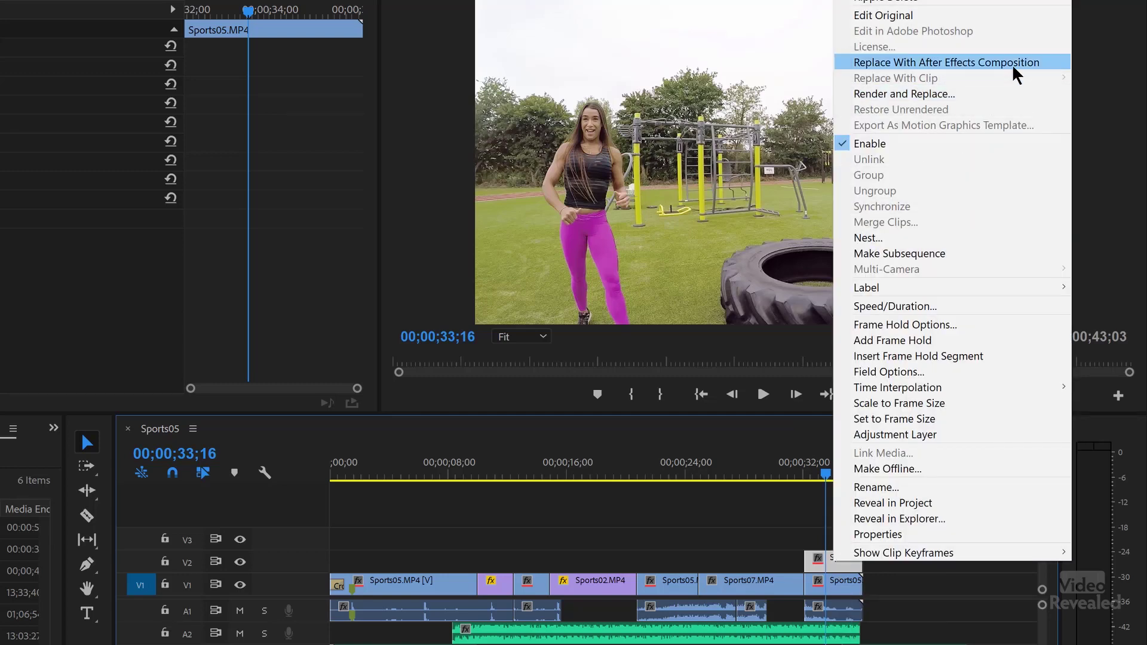
# Replace the V2 copy with an After Effects composition and save that project as WW Title.aep
pyautogui.click(1014, 65)
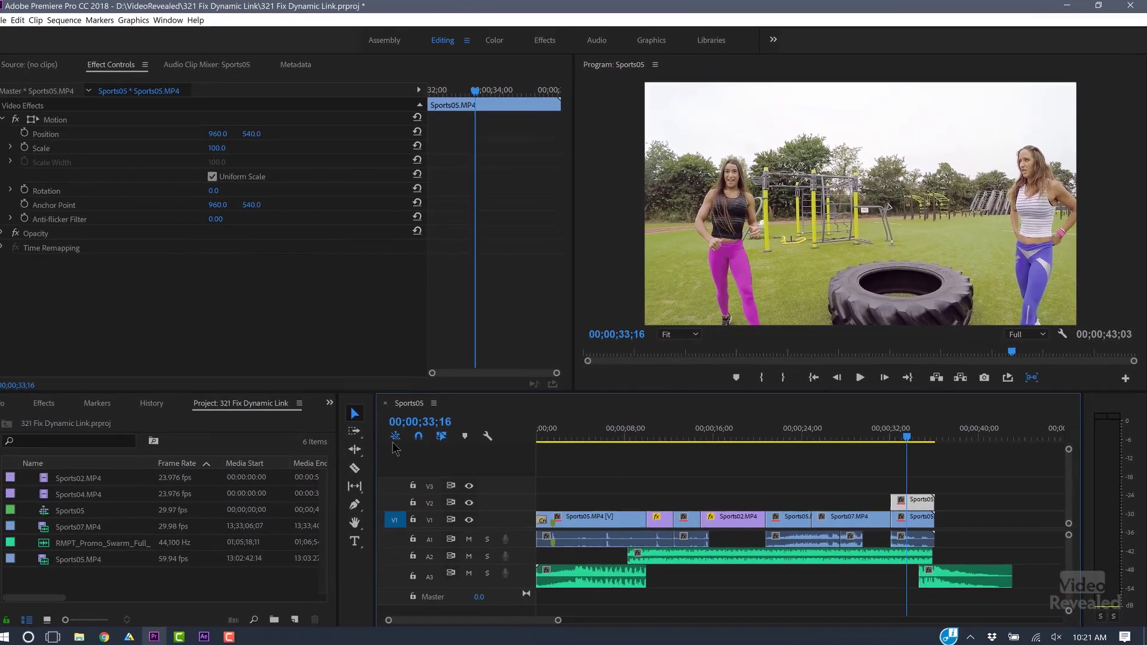
pyautogui.click(210, 635)
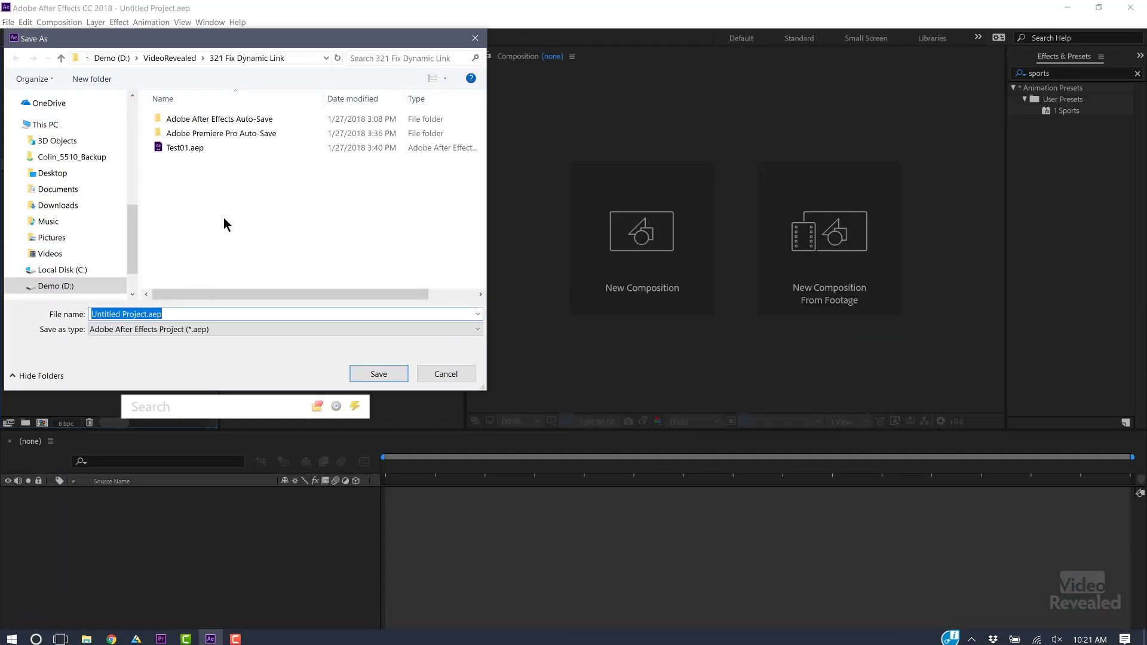
pyautogui.moveTo(274, 43); pyautogui.dragTo(652, 132)
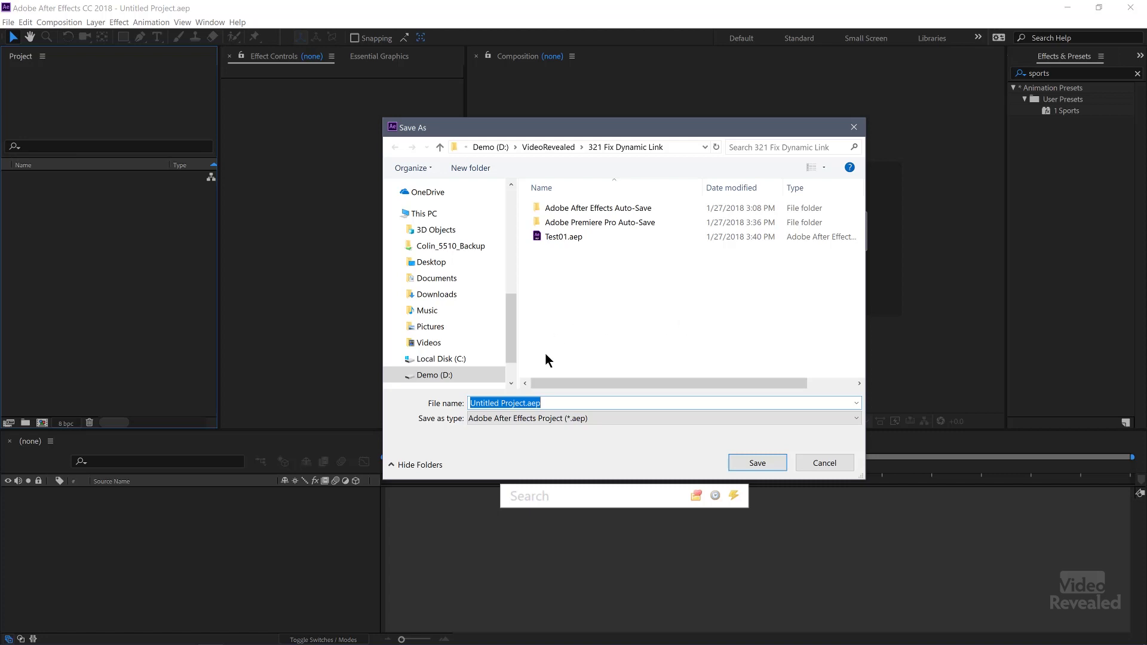
pyautogui.write('WW')
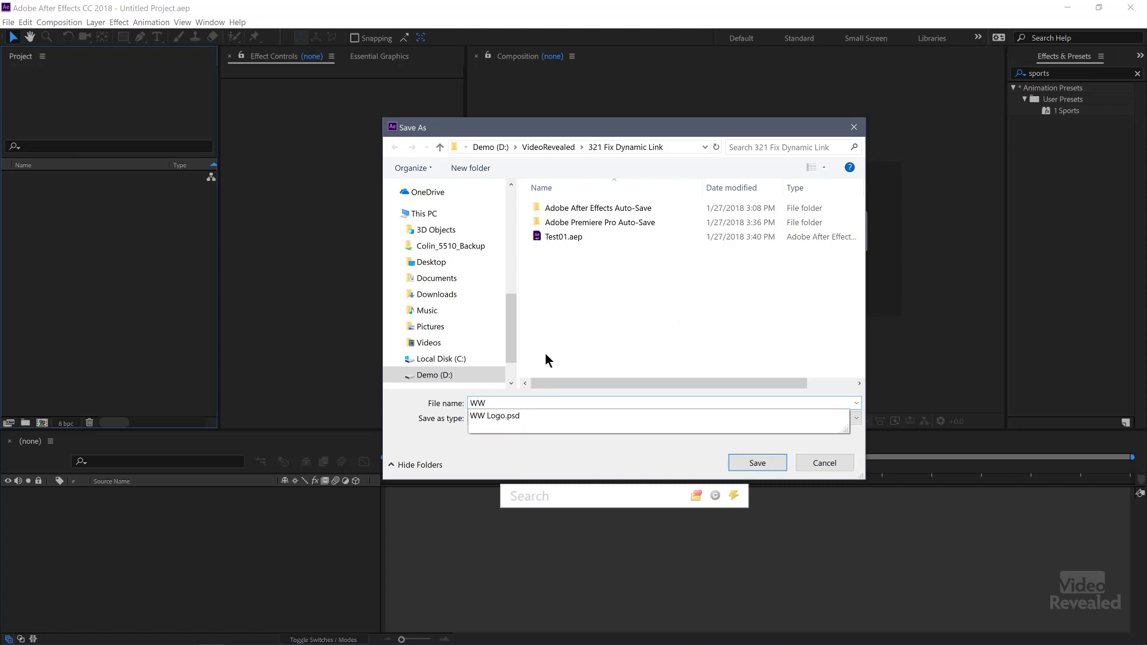
pyautogui.write(' Title')
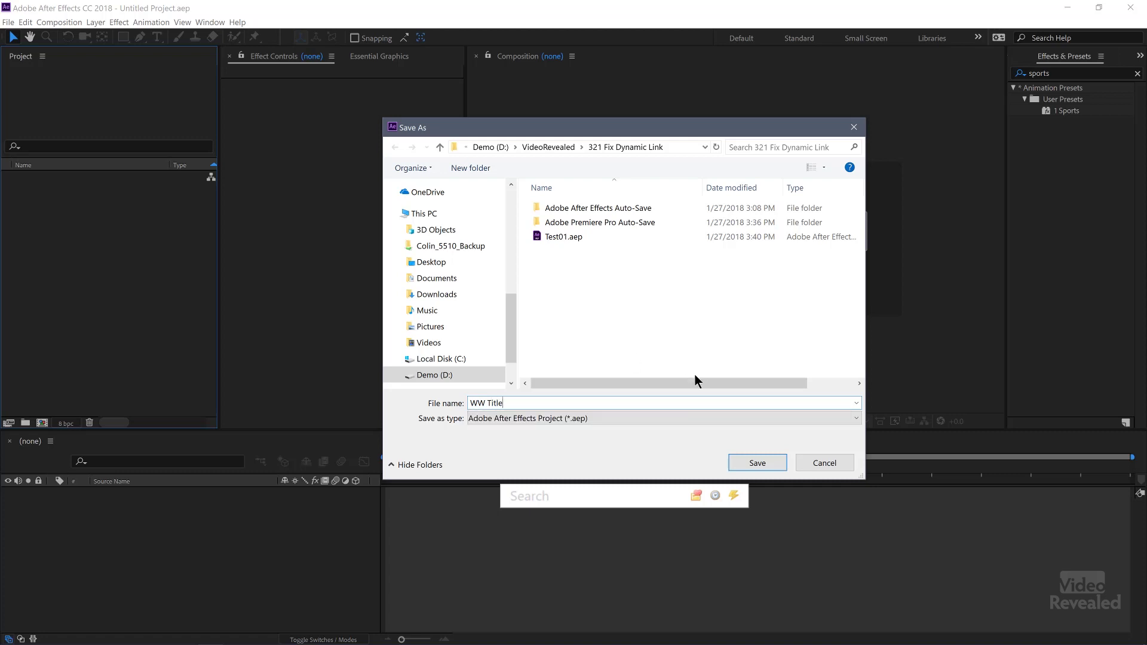
pyautogui.click(750, 466)
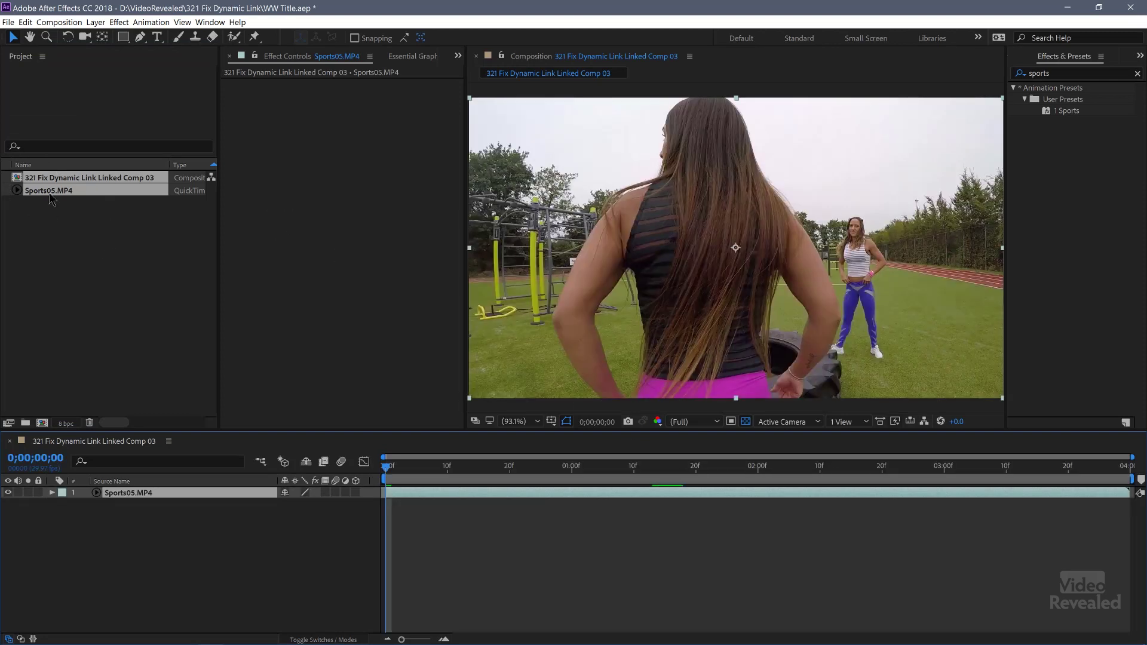
# Select the linked comp, scrub to about 0;00;02;02, then return to Premiere Pro
pyautogui.click(16, 180)
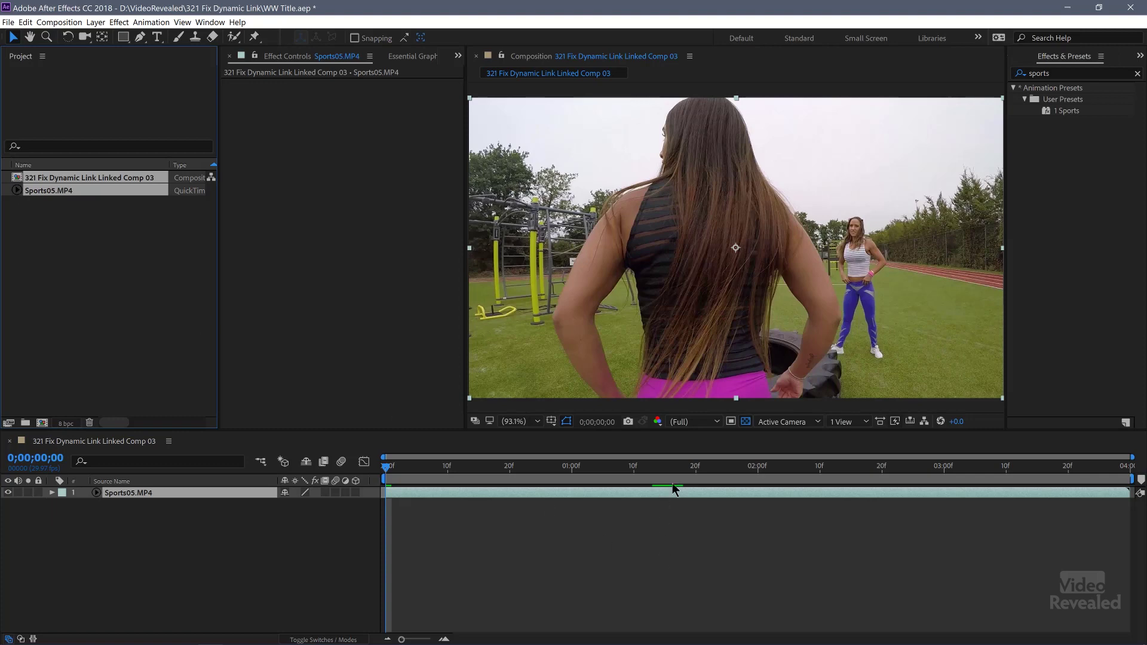
pyautogui.moveTo(681, 467); pyautogui.dragTo(770, 471)
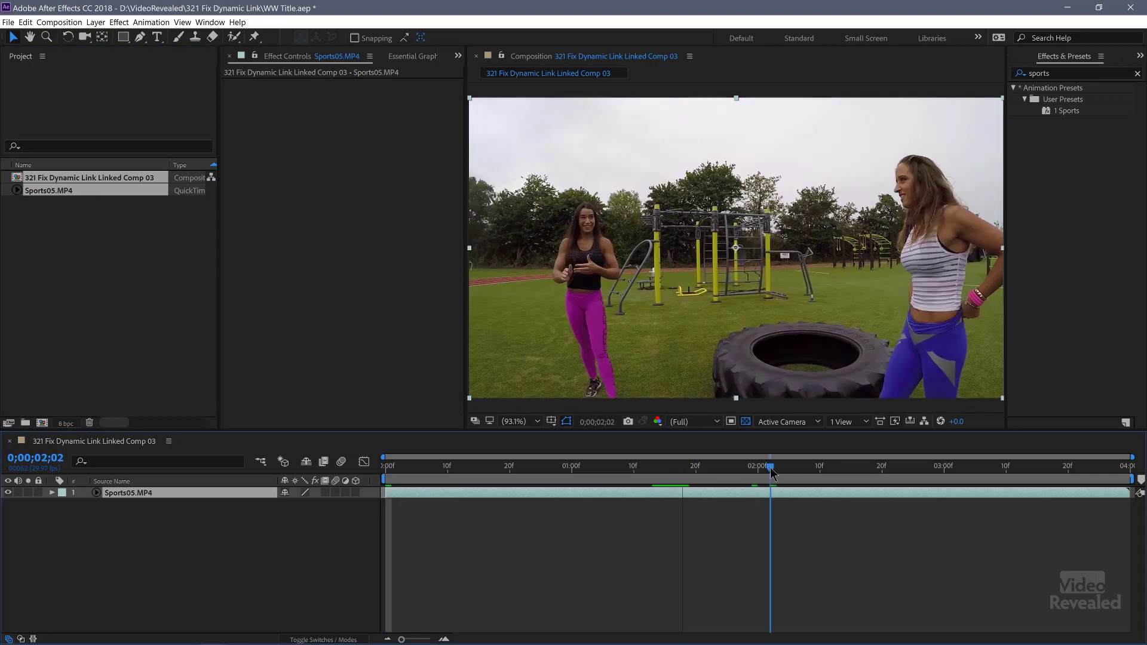
pyautogui.hotkey('alt', 'Tab')
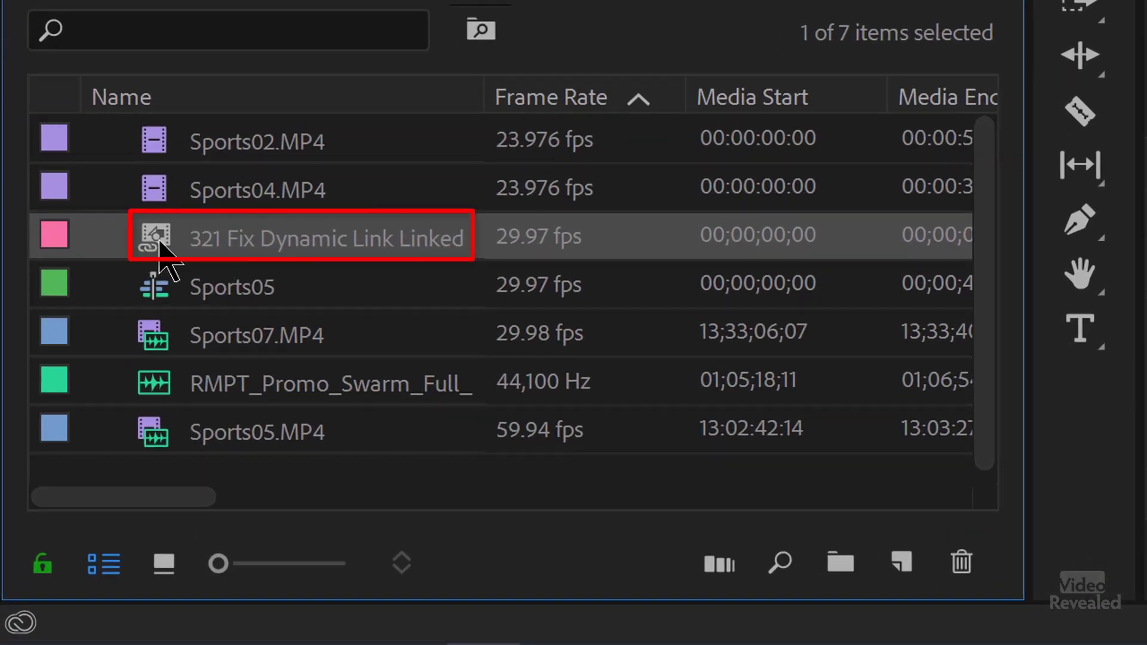
# Reveal the linked comp's WW Title.aep project file in Explorer
pyautogui.rightClick(160, 245)
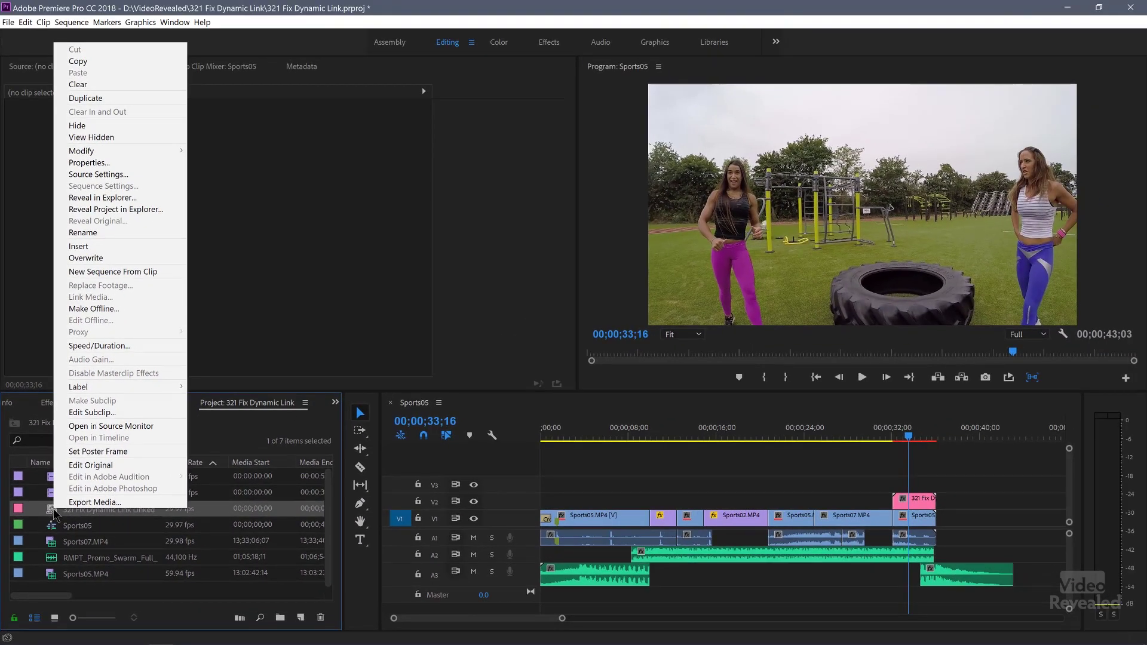
pyautogui.click(148, 202)
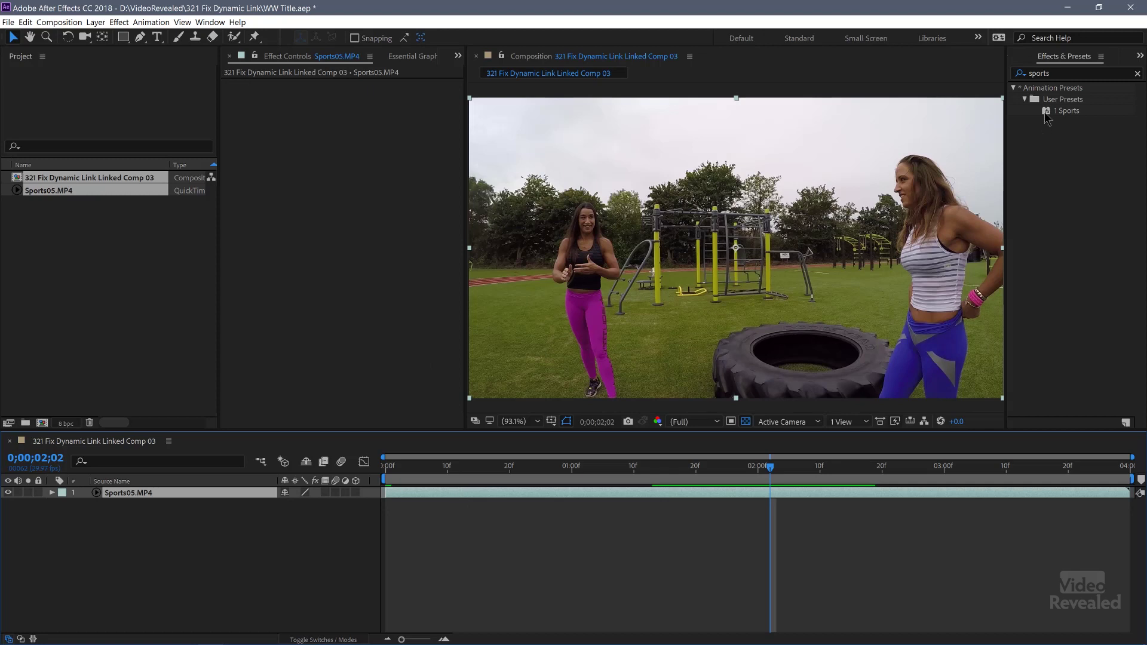
# Key out the sky with the 1 Sports preset and import WW Logo.psd from 321 Fix Dynamic Link
pyautogui.moveTo(1048, 113); pyautogui.dragTo(652, 222)
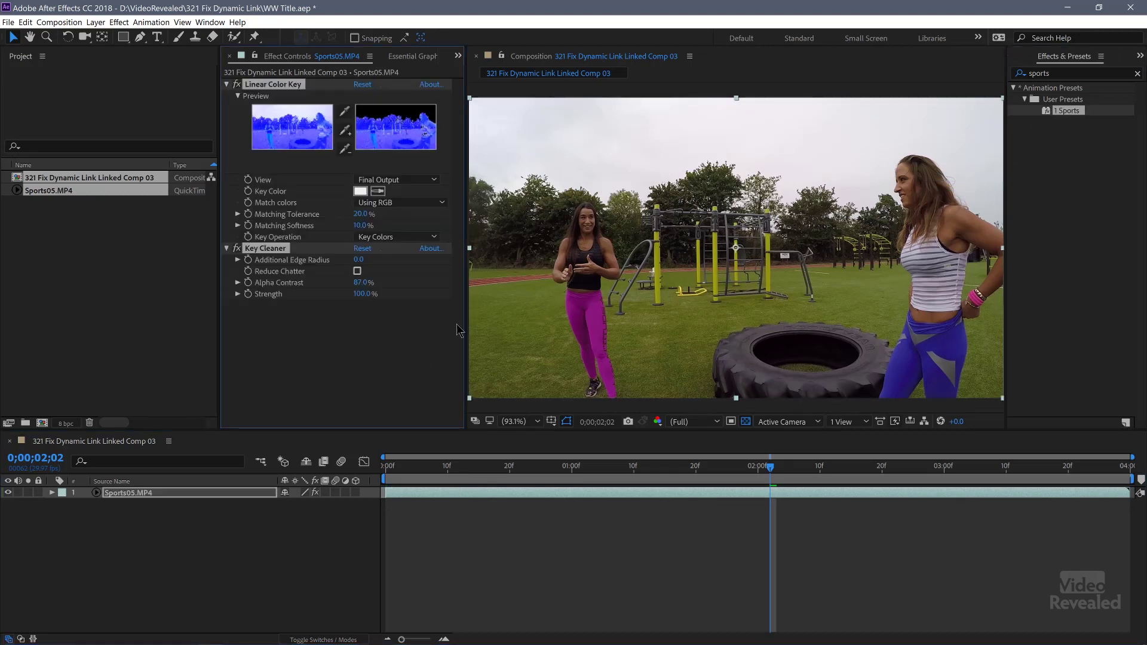
pyautogui.moveTo(813, 470); pyautogui.dragTo(883, 470)
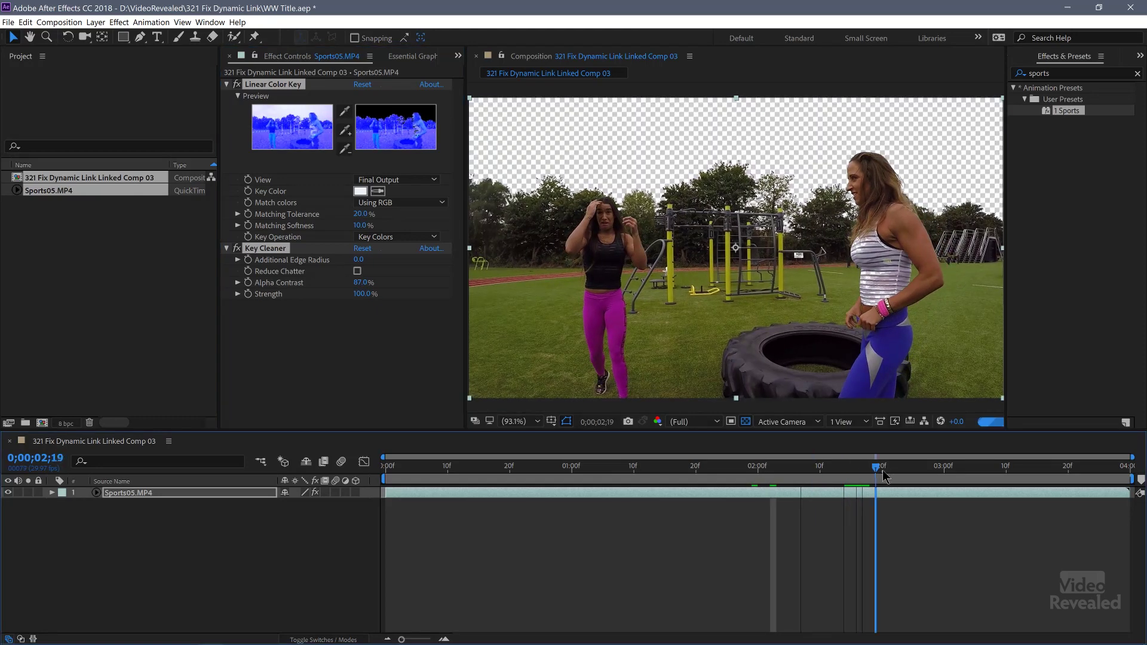
pyautogui.click(45, 264)
pyautogui.doubleClick(47, 272)
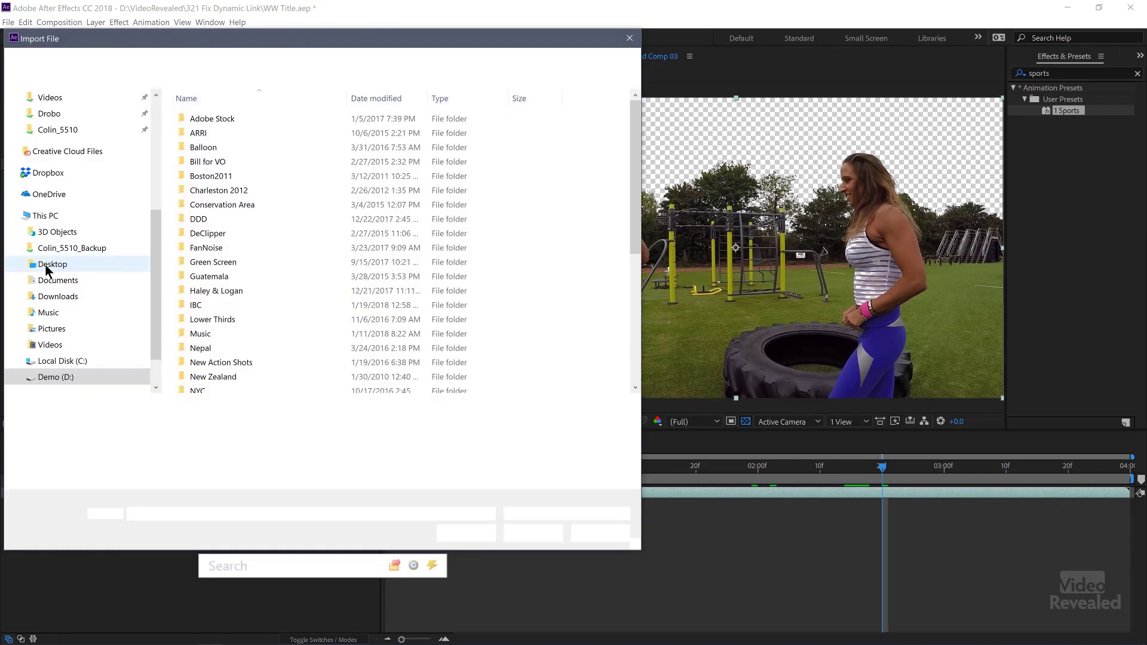
pyautogui.doubleClick(431, 519)
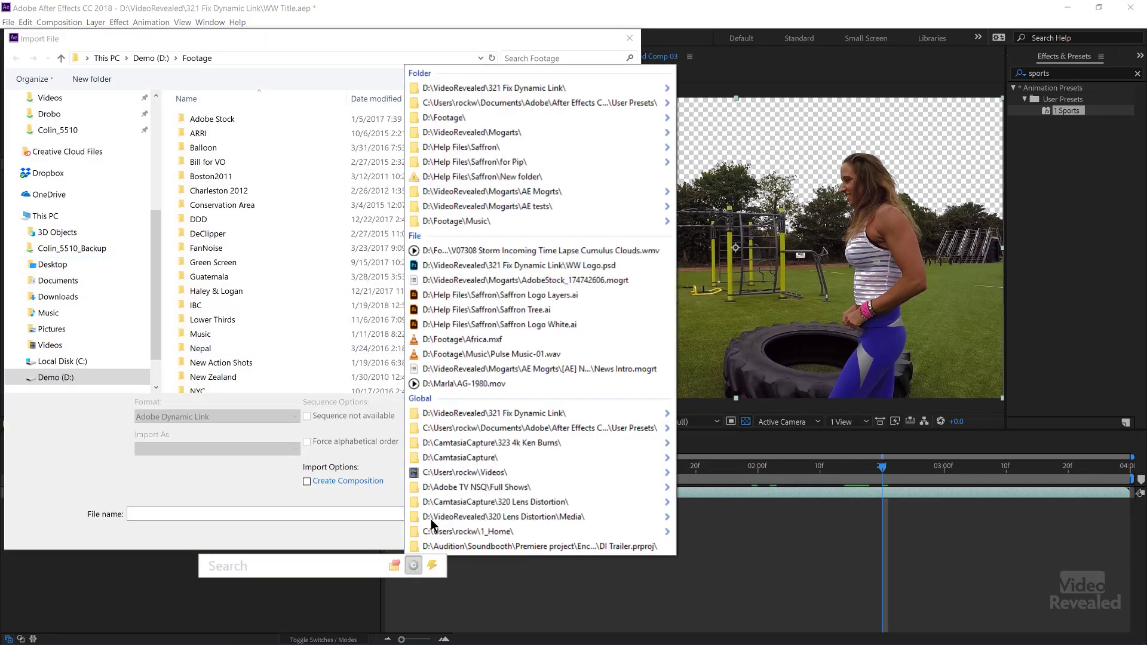
pyautogui.click(458, 417)
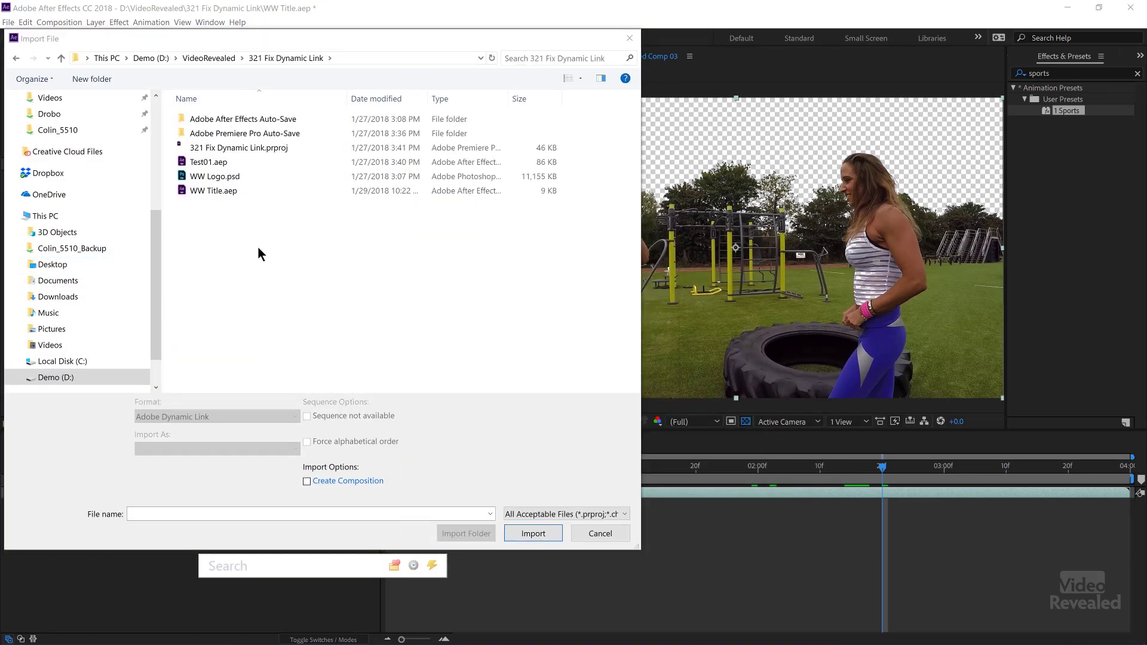
pyautogui.doubleClick(214, 176)
pyautogui.click(228, 189)
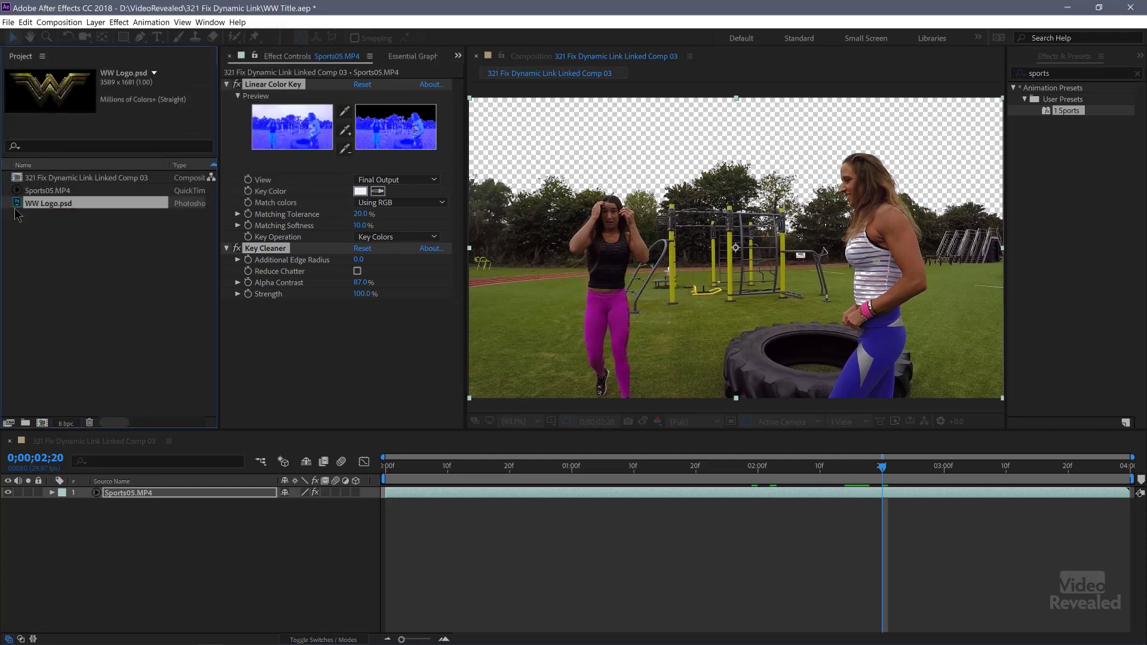
# Place WW Logo.psd below Sports05 and keyframe its Scale from 100% to 56% at 0;00;02;23
pyautogui.moveTo(83, 474); pyautogui.dragTo(92, 504)
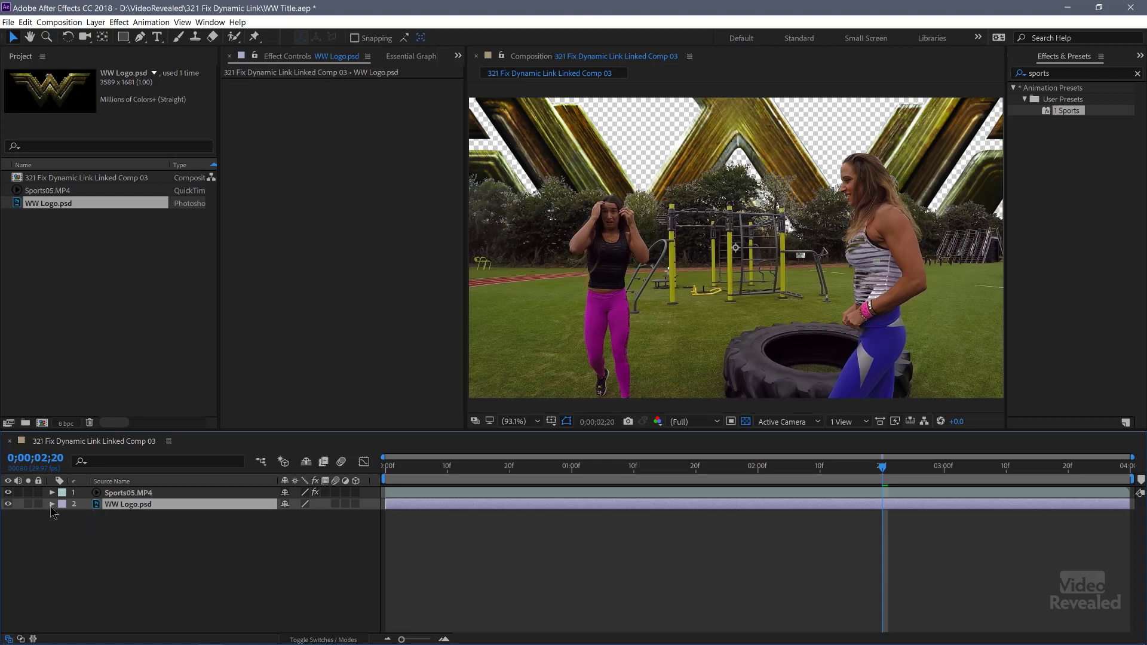
pyautogui.press('s')
pyautogui.moveTo(789, 466); pyautogui.dragTo(714, 472)
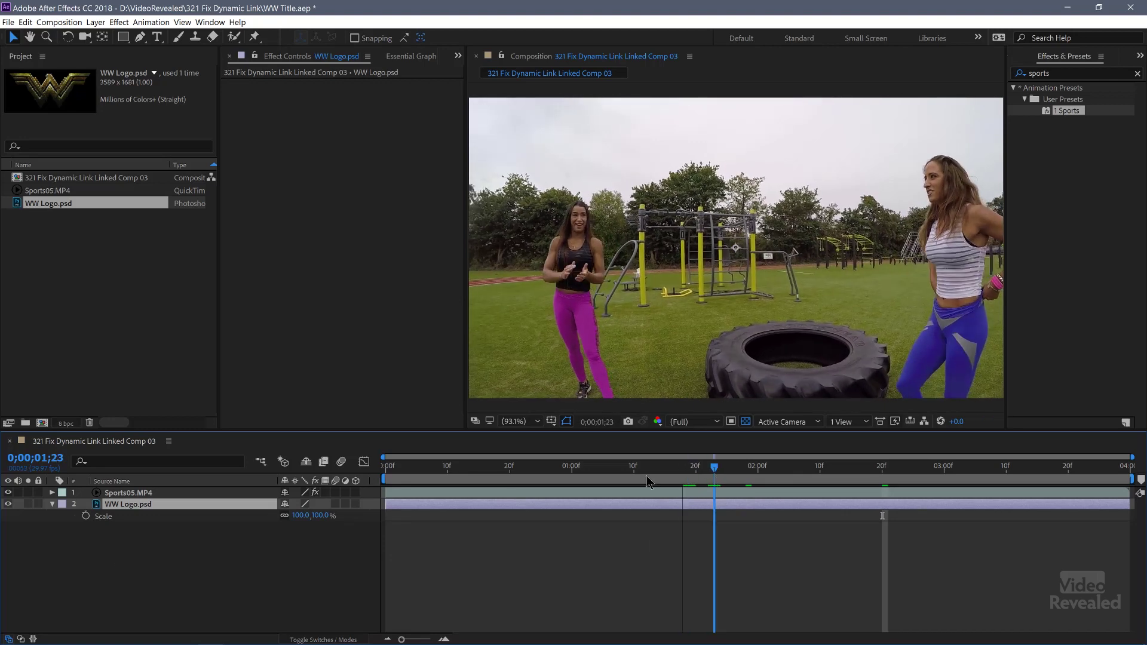
pyautogui.click(86, 516)
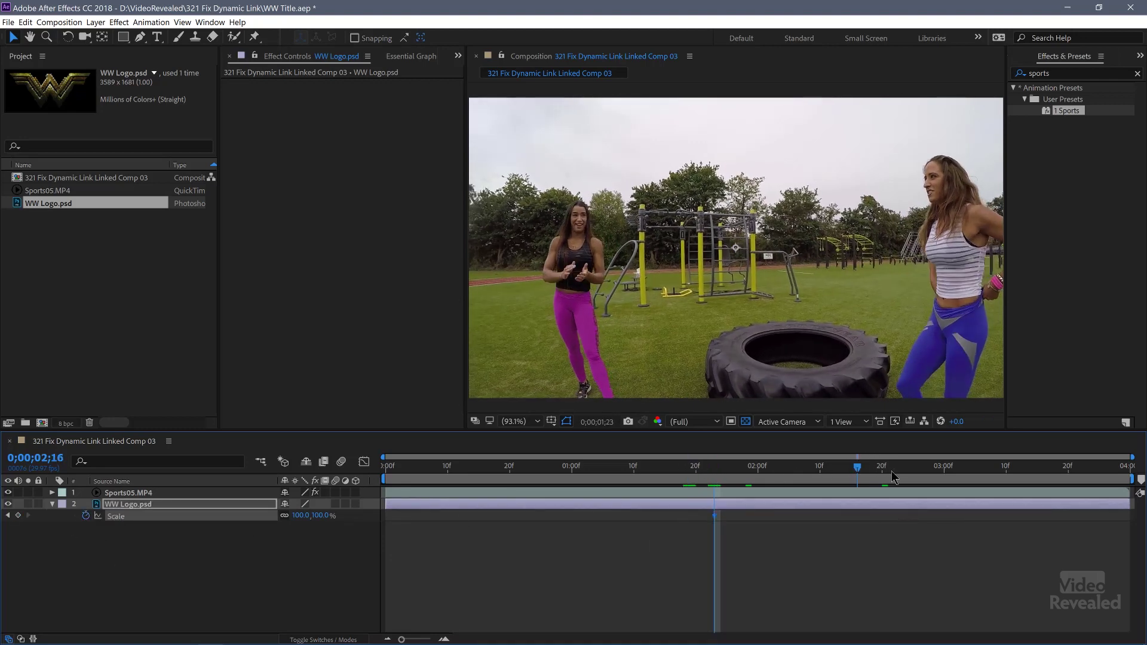
pyautogui.moveTo(892, 476); pyautogui.dragTo(899, 472)
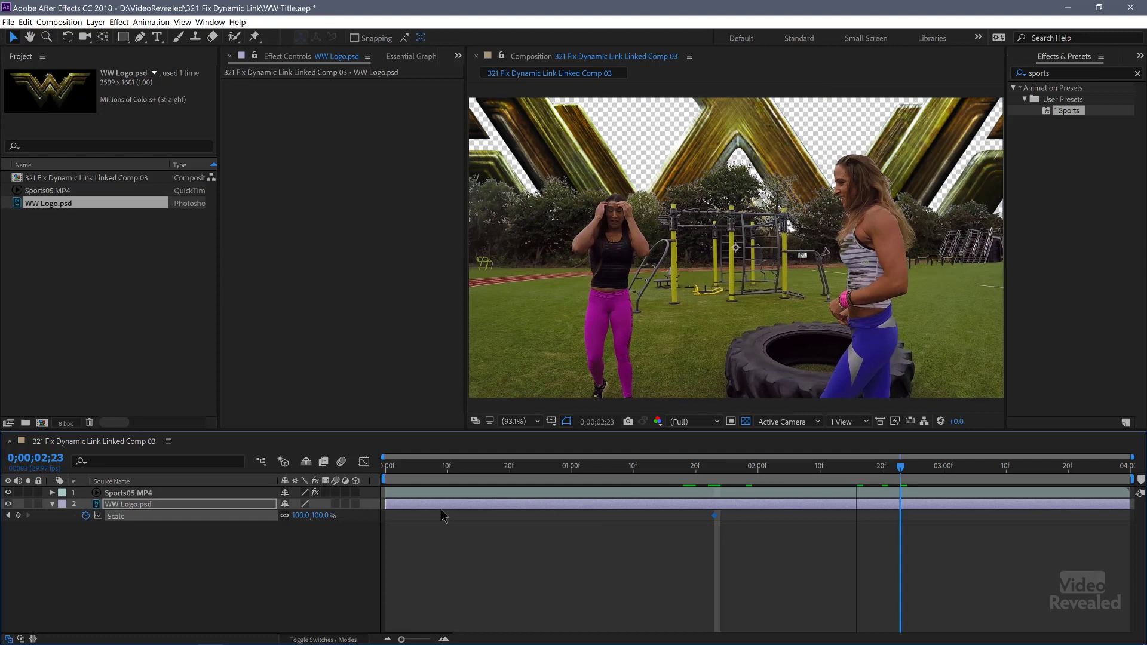
pyautogui.click(300, 516)
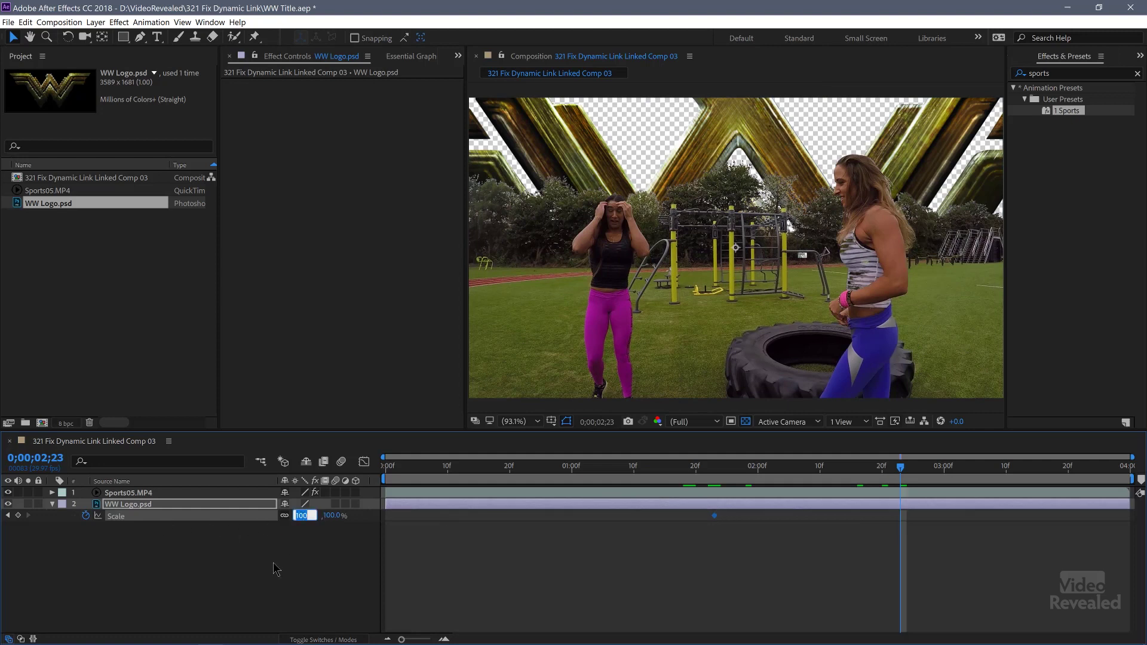
pyautogui.press('Return')
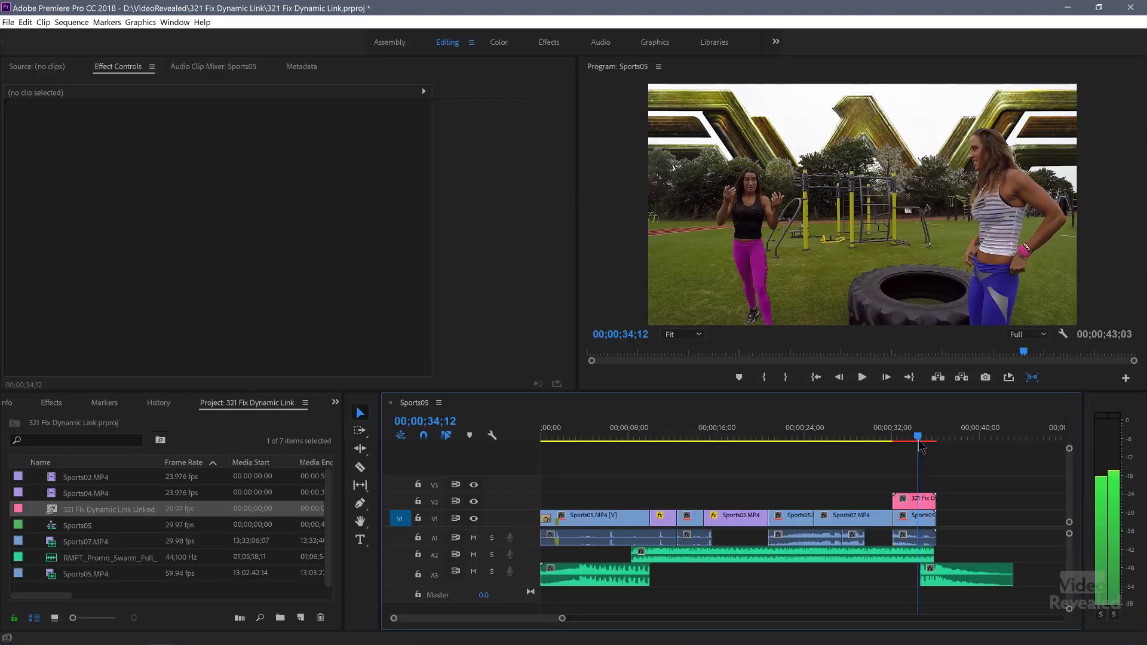
pyautogui.moveTo(920, 447); pyautogui.dragTo(924, 448)
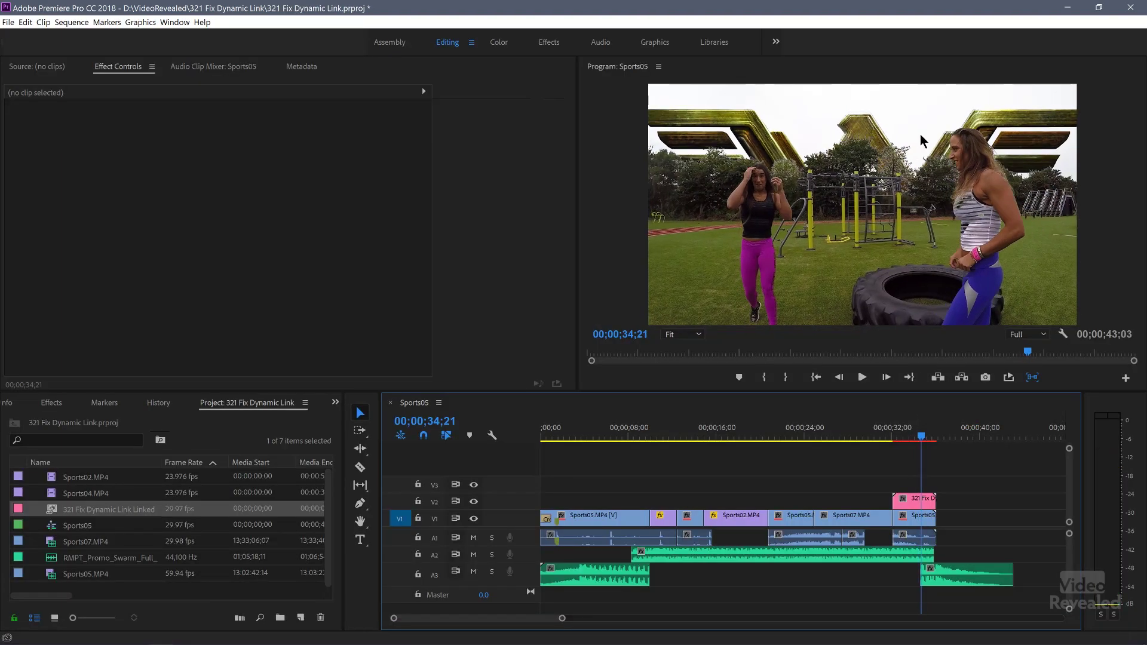
# Disable the Sports05 clip on V1 and select the pink 321 Fix Dynamic Link clip on V2
pyautogui.click(908, 523)
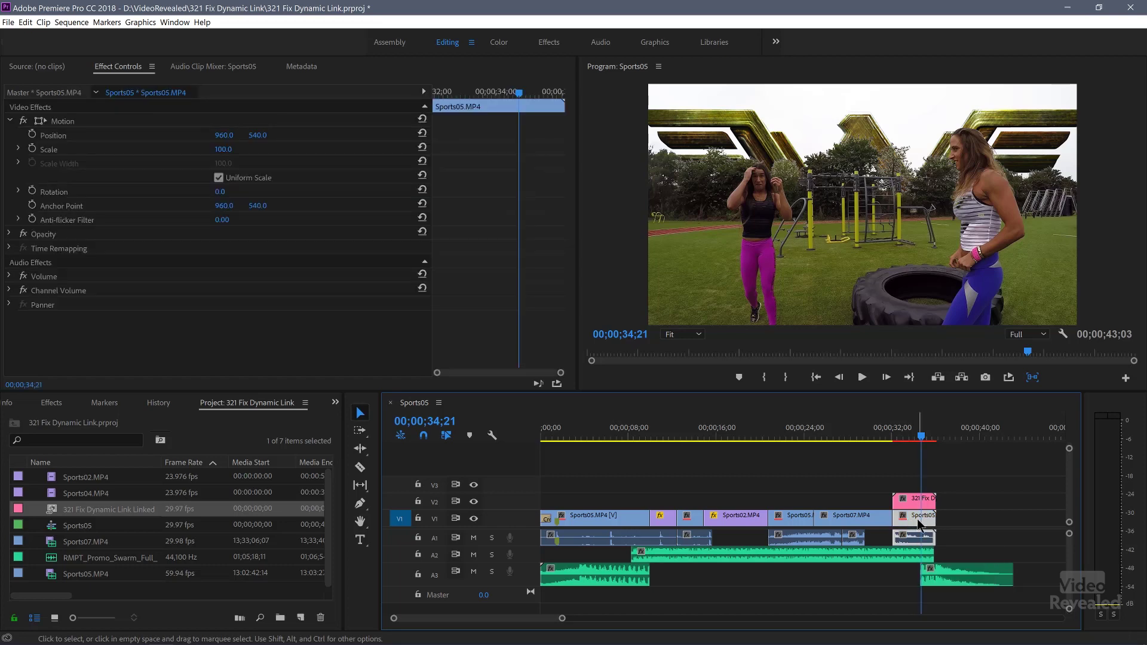
pyautogui.rightClick(917, 519)
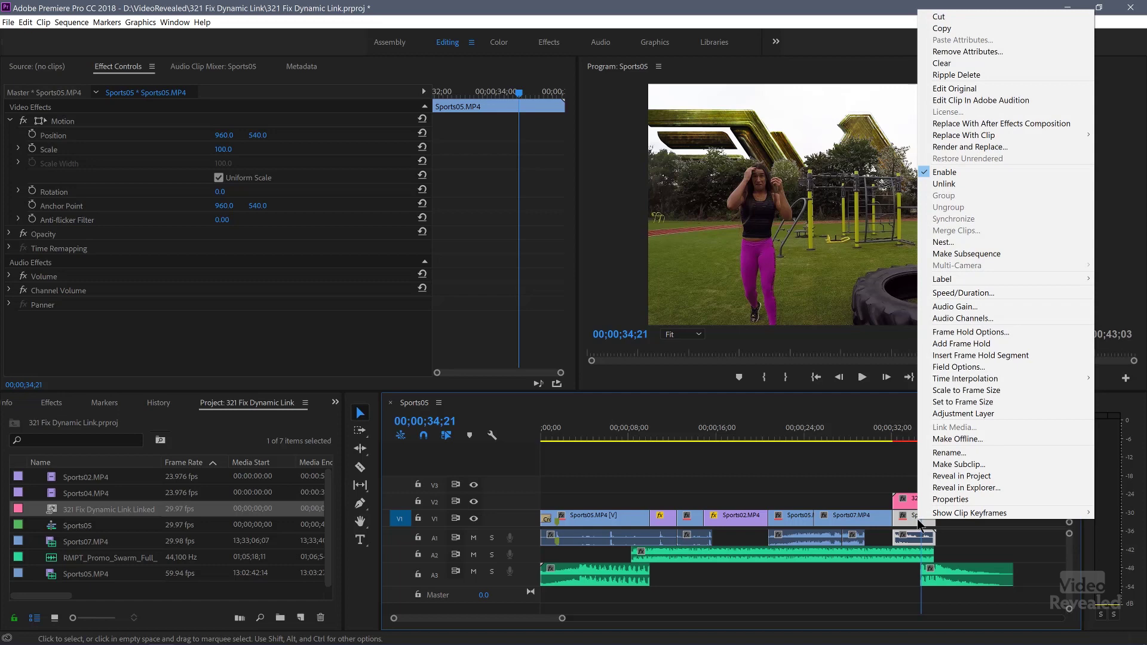
pyautogui.click(973, 175)
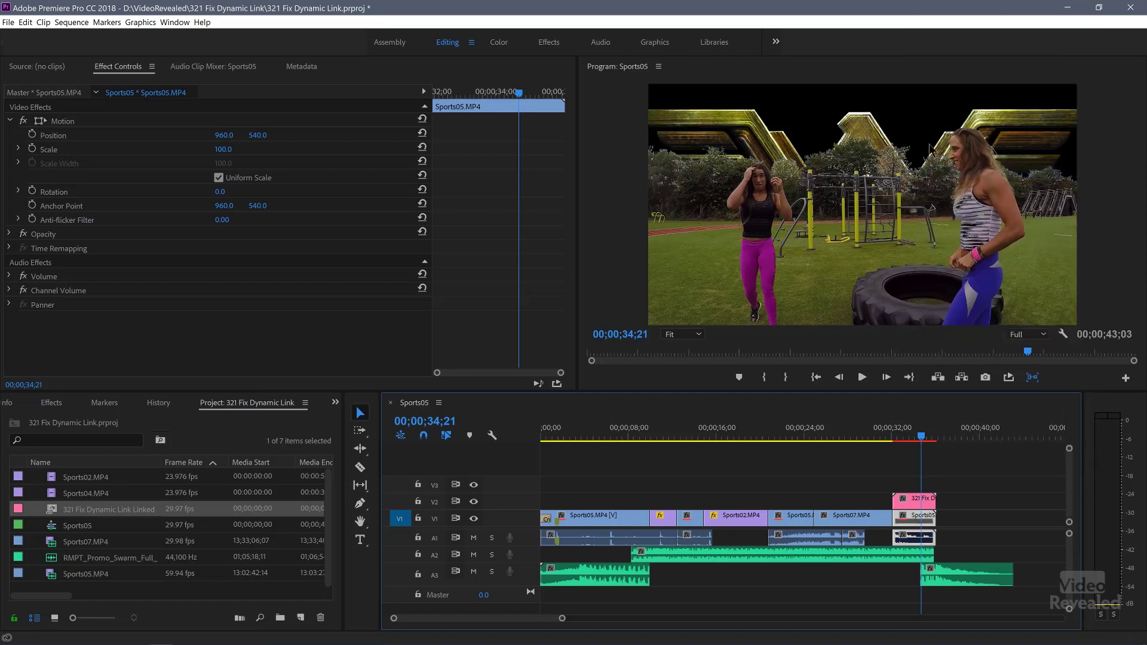
pyautogui.click(908, 501)
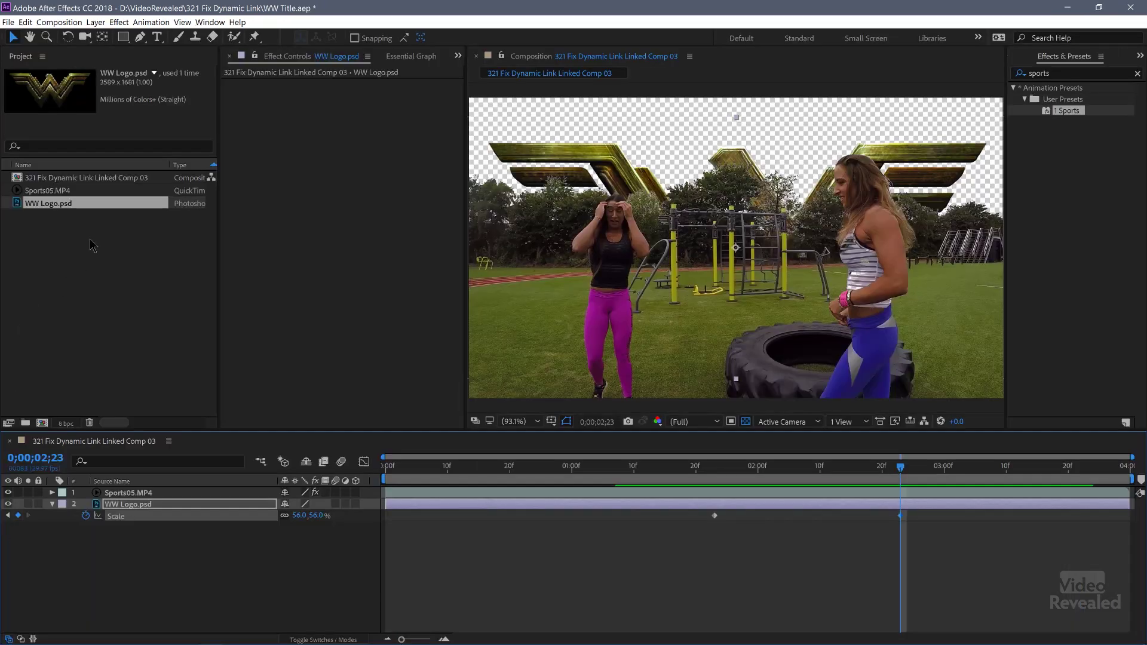
# Import the cumulus clouds time-lapse, add it to the comp as a layer, and scale it to 161%
pyautogui.doubleClick(88, 239)
pyautogui.click(257, 383)
pyautogui.doubleClick(257, 384)
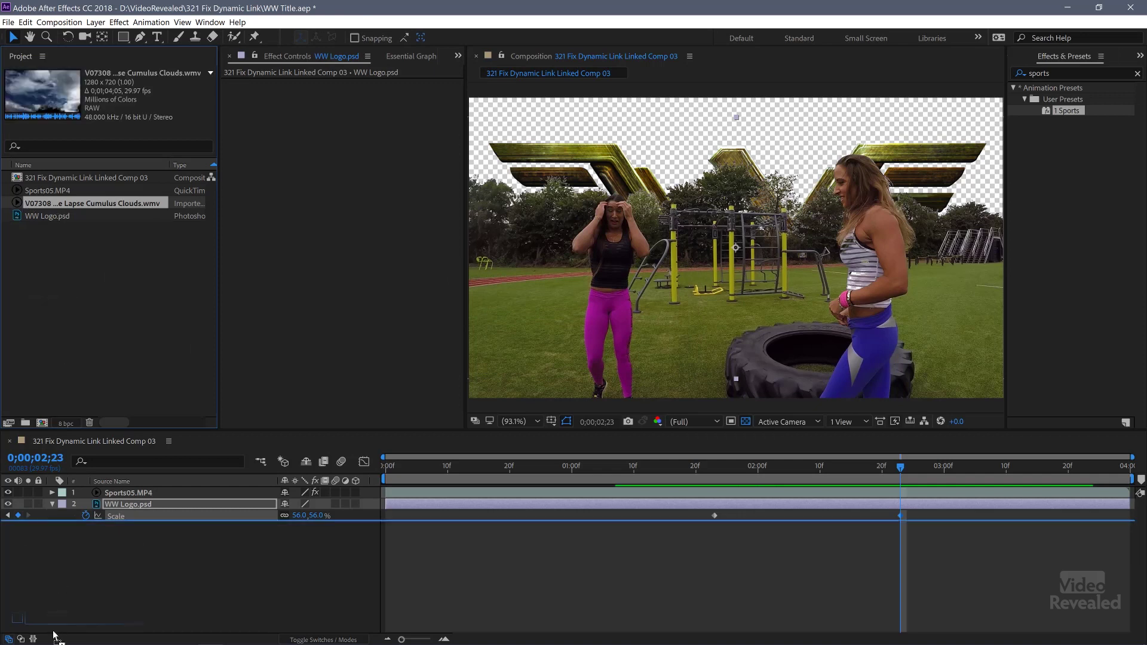
pyautogui.hotkey('ctrl', '/')
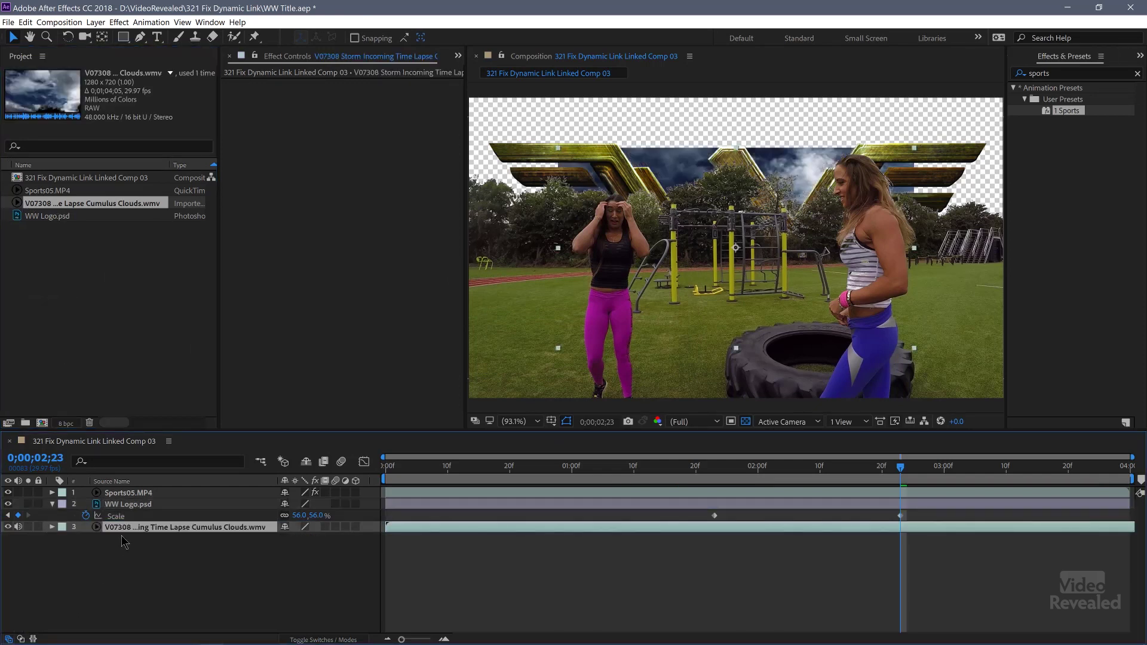
pyautogui.press('s')
pyautogui.click(307, 538)
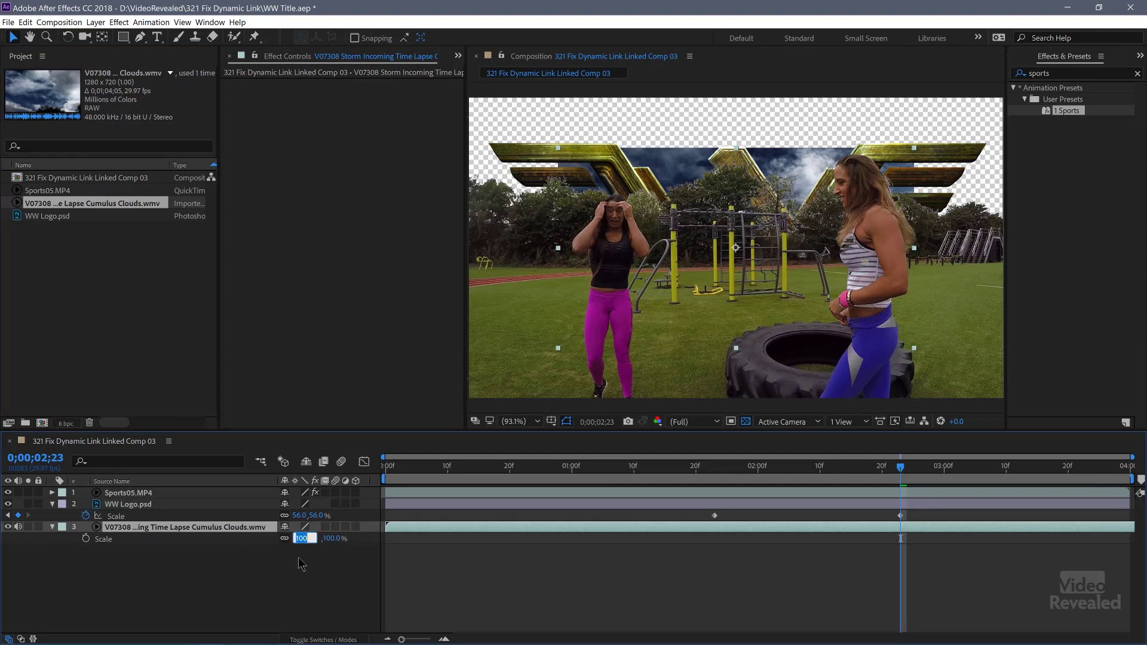
pyautogui.press('Return')
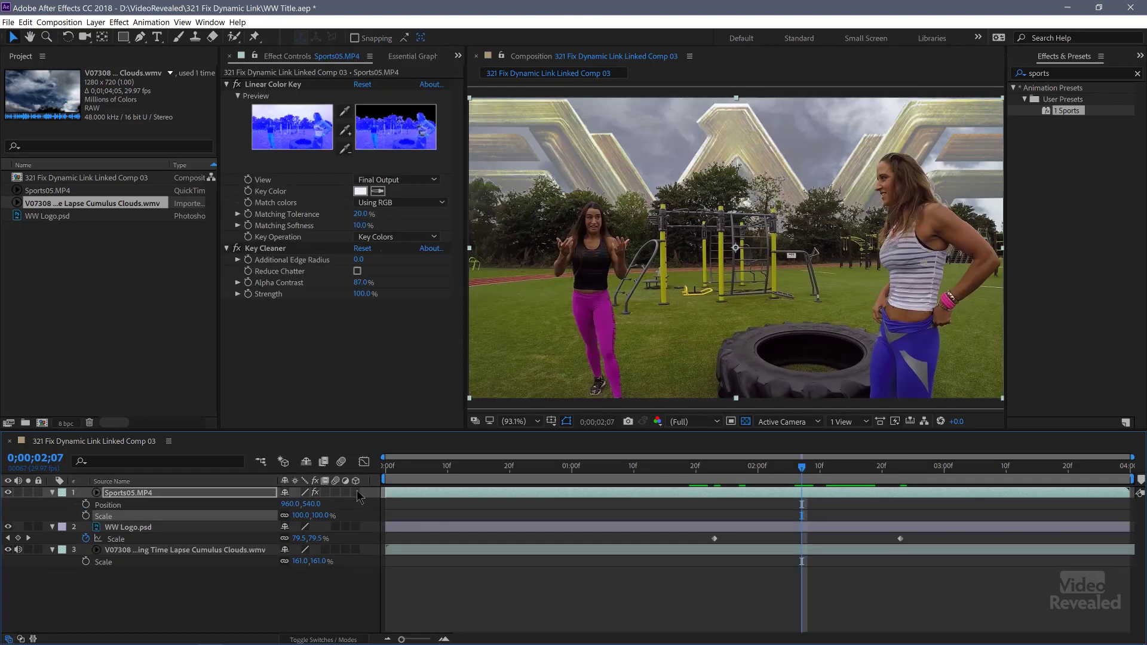
pyautogui.click(356, 492)
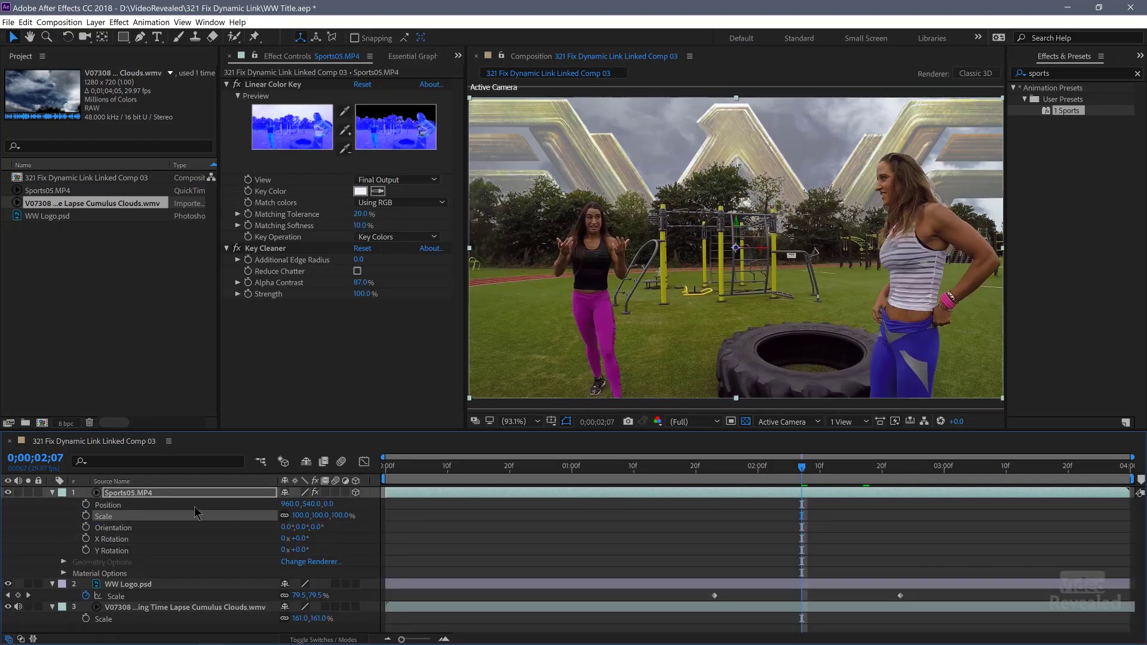
# Set a starting Position keyframe on Sports05, then push it back to Z -1139 at frame 2;17
pyautogui.click(87, 517)
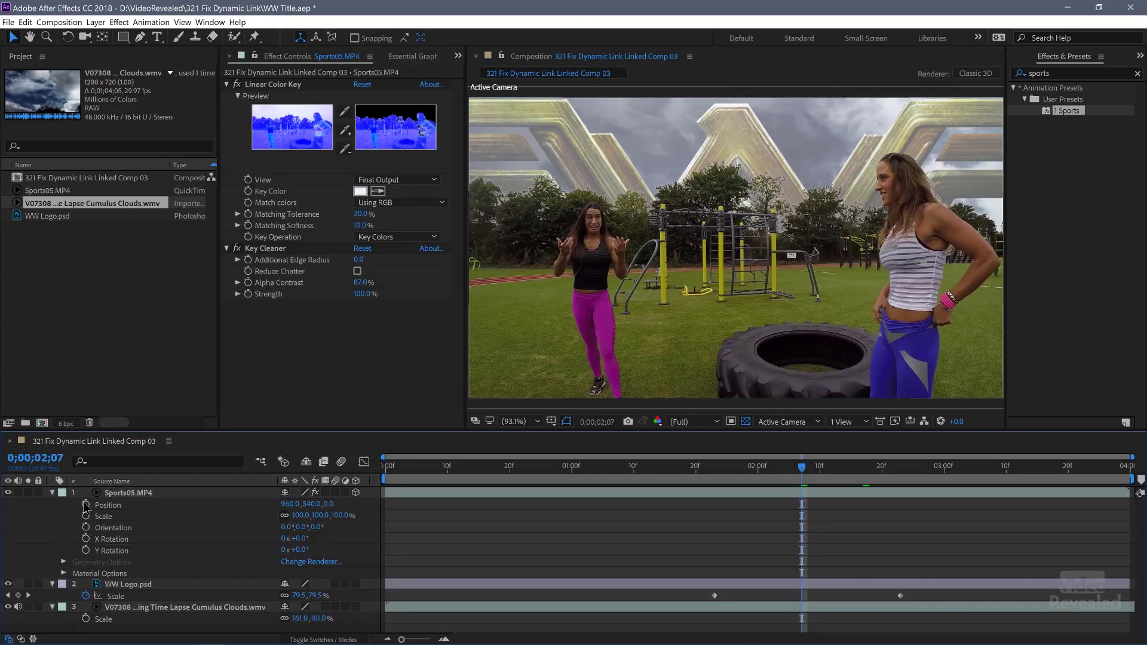
pyautogui.click(86, 504)
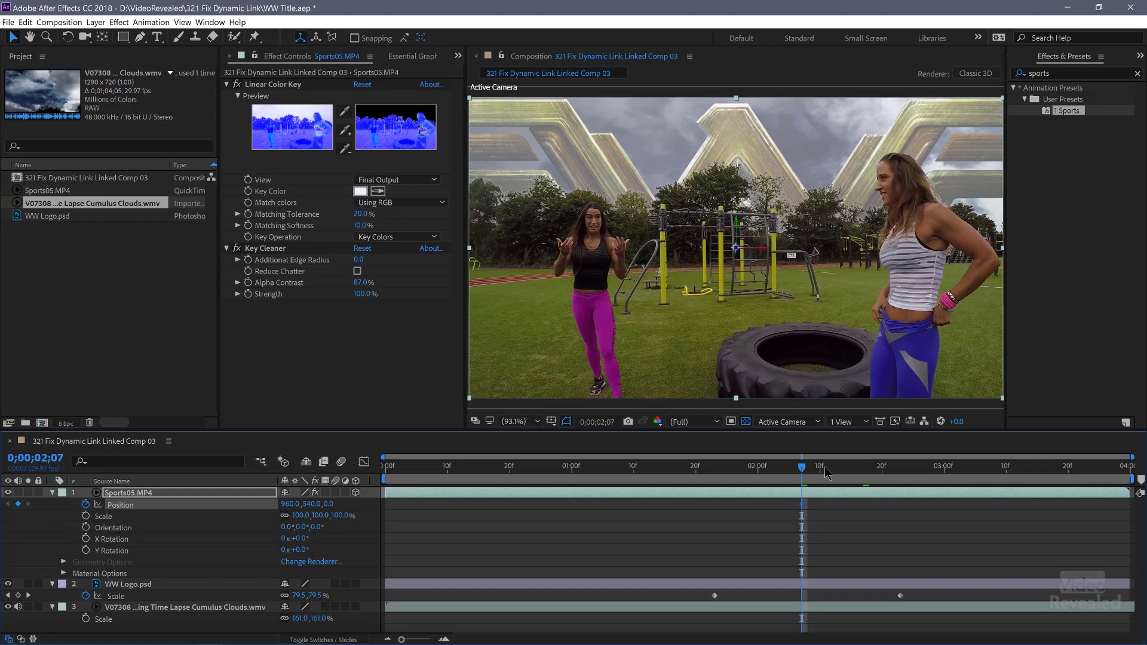
pyautogui.moveTo(856, 467); pyautogui.dragTo(862, 467)
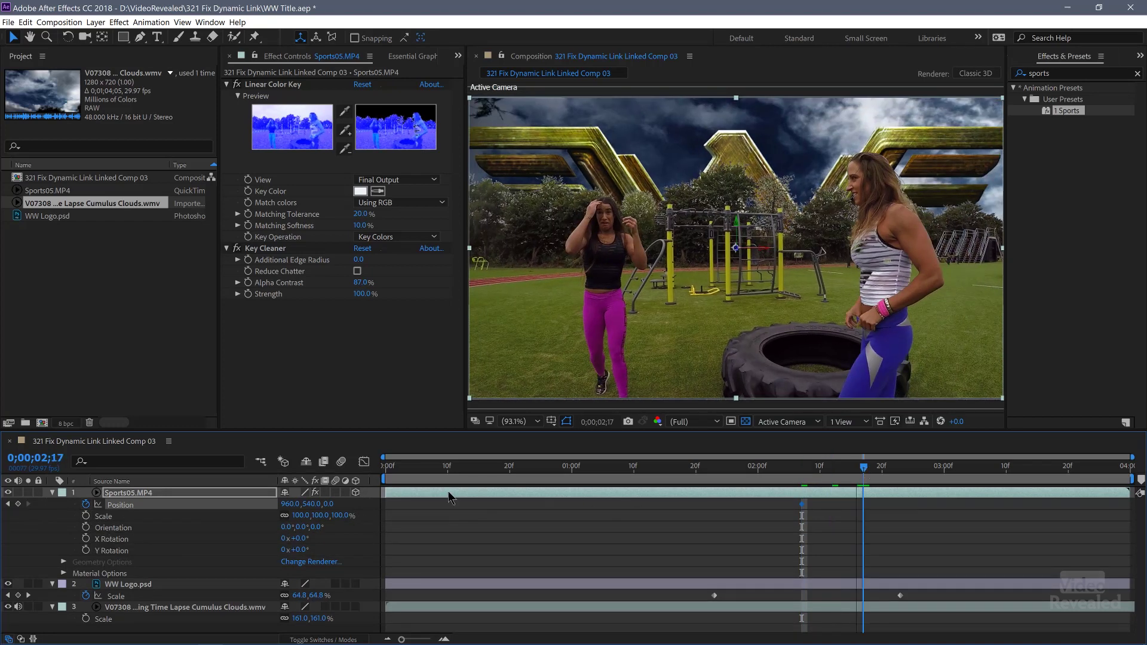
pyautogui.moveTo(341, 506); pyautogui.dragTo(384, 493)
pyautogui.click(333, 504)
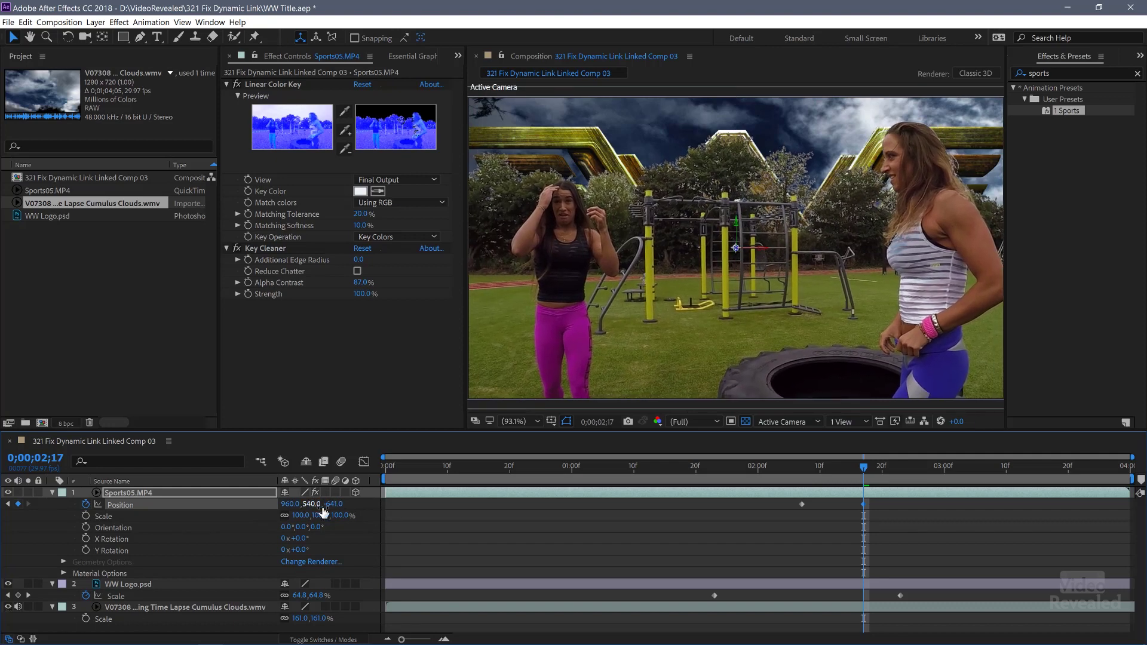
pyautogui.write('-1139')
pyautogui.press('Return')
# Move the footage further back and down to 960,1088,-1712 and enable motion blur
pyautogui.moveTo(332, 503); pyautogui.dragTo(315, 508)
pyautogui.moveTo(513, 491); pyautogui.dragTo(553, 494)
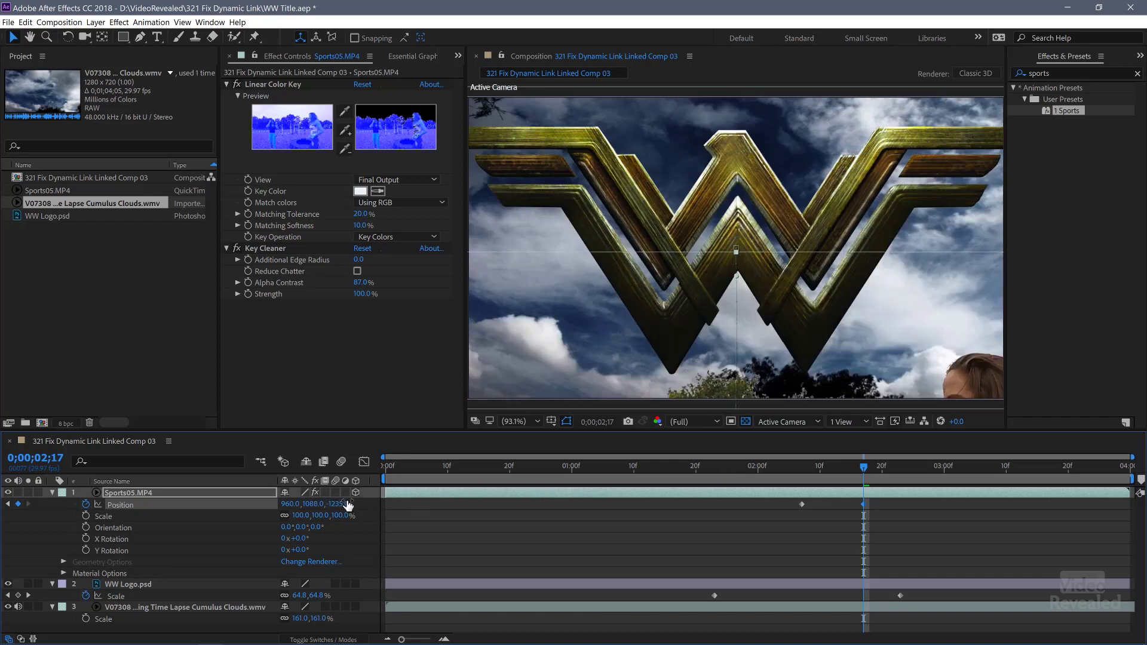
pyautogui.moveTo(346, 503); pyautogui.dragTo(109, 550)
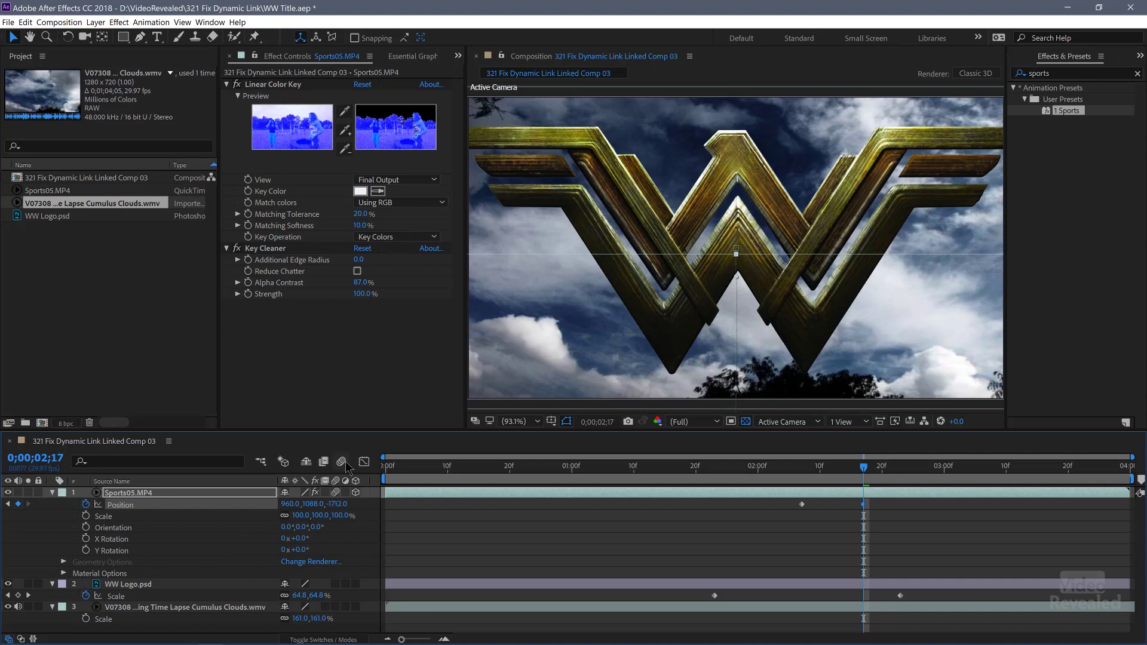
pyautogui.click(345, 464)
pyautogui.moveTo(820, 471)
pyautogui.mouseDown()
pyautogui.moveTo(761, 475)
pyautogui.moveTo(832, 481)
pyautogui.mouseUp()
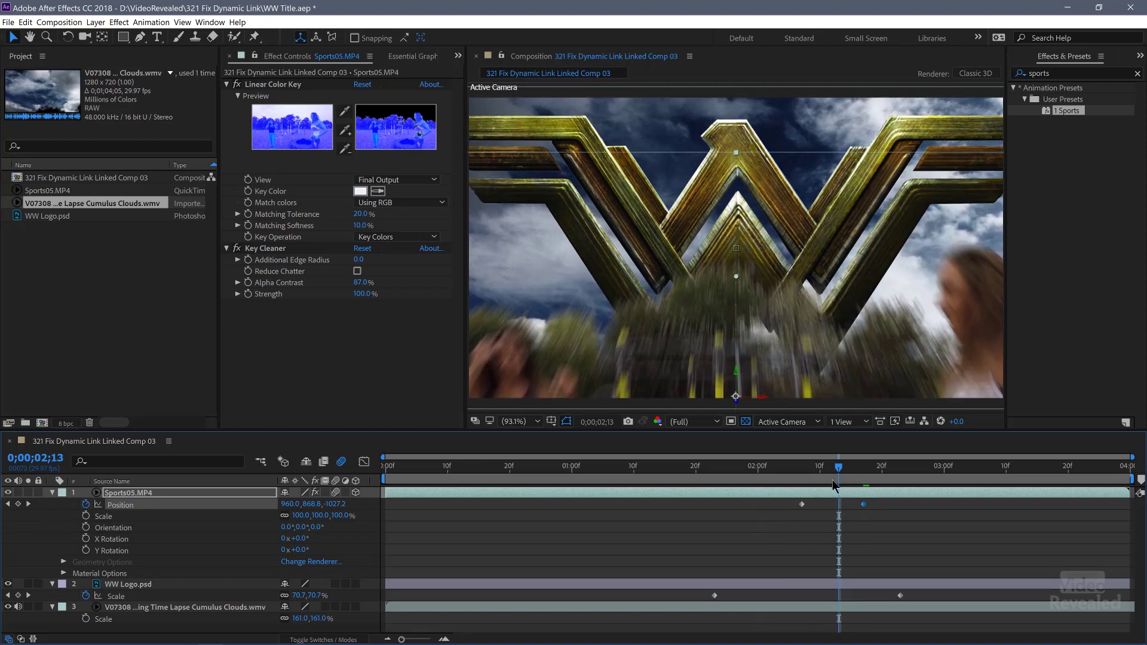
pyautogui.hotkey('alt', 'Tab')
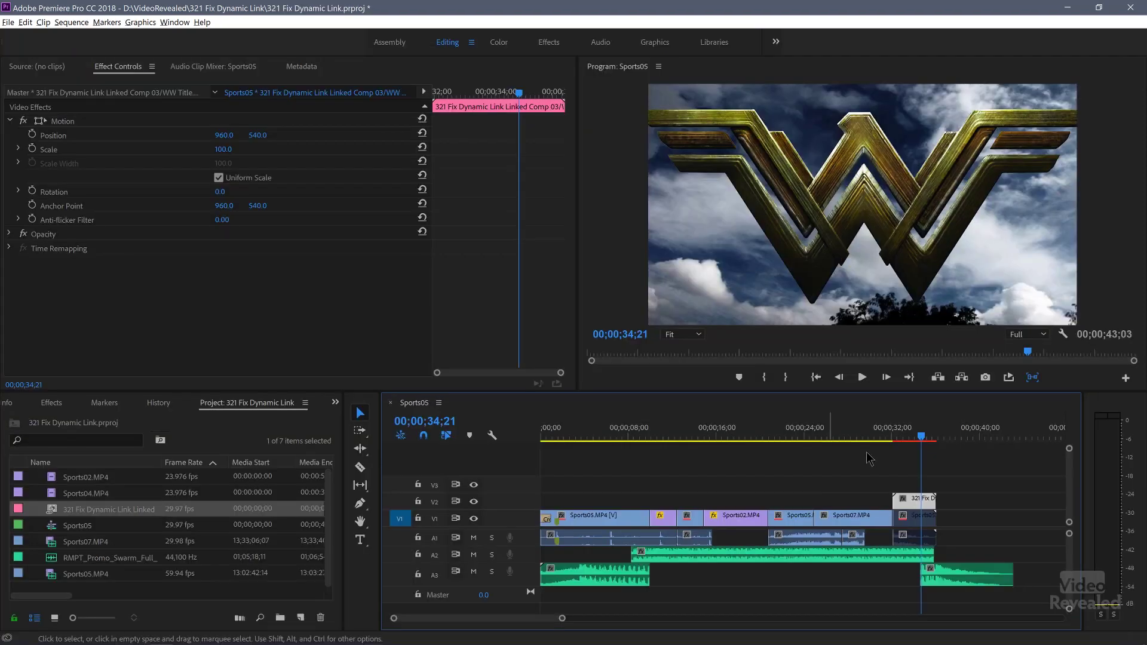
pyautogui.click(903, 440)
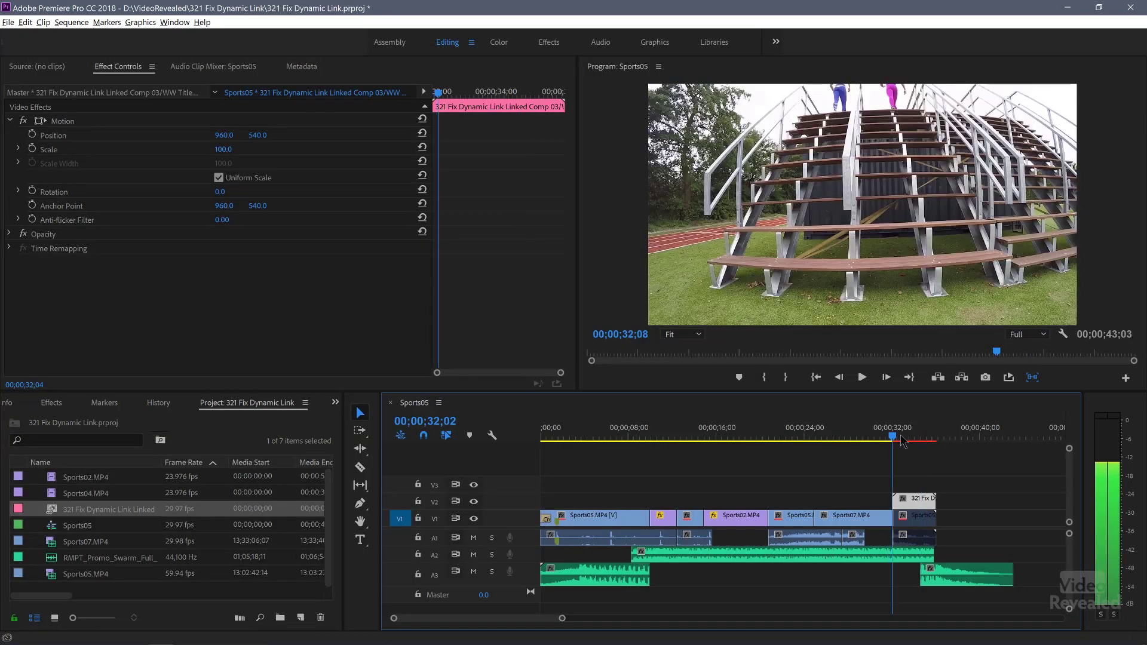
pyautogui.moveTo(905, 442); pyautogui.dragTo(917, 446)
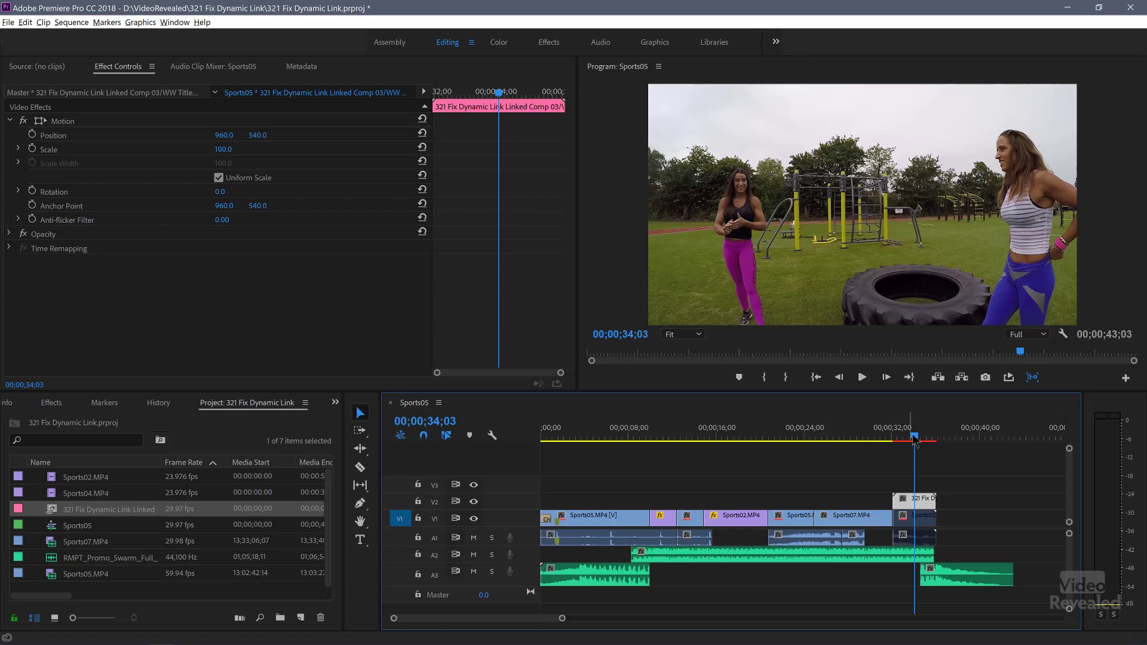
pyautogui.moveTo(919, 440); pyautogui.dragTo(924, 447)
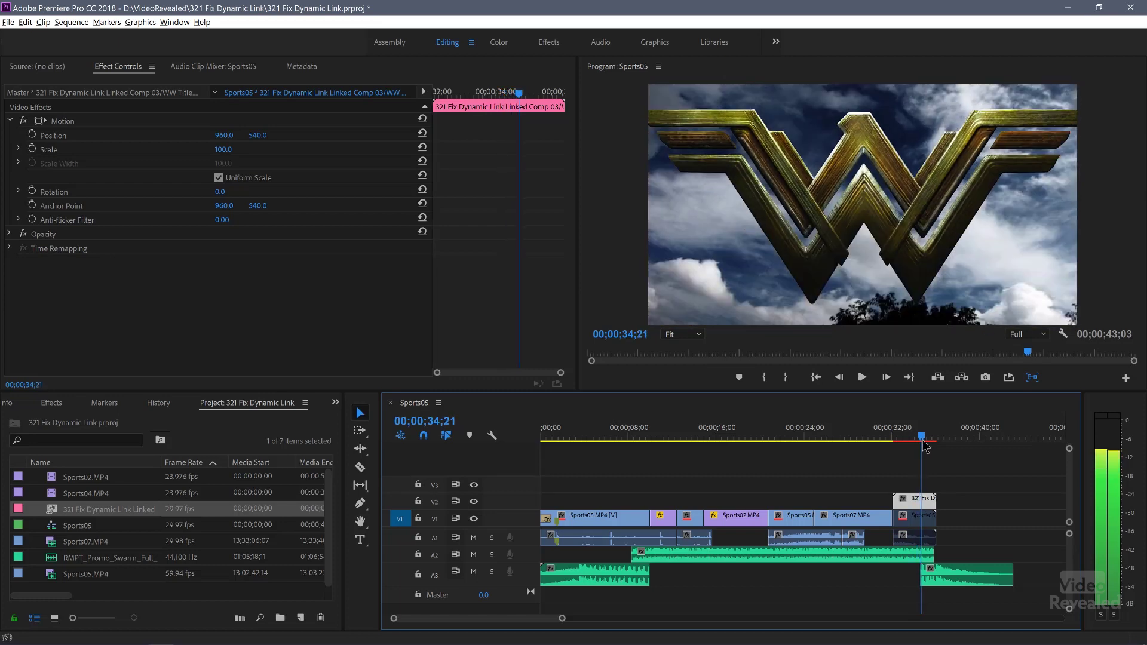
pyautogui.doubleClick(912, 503)
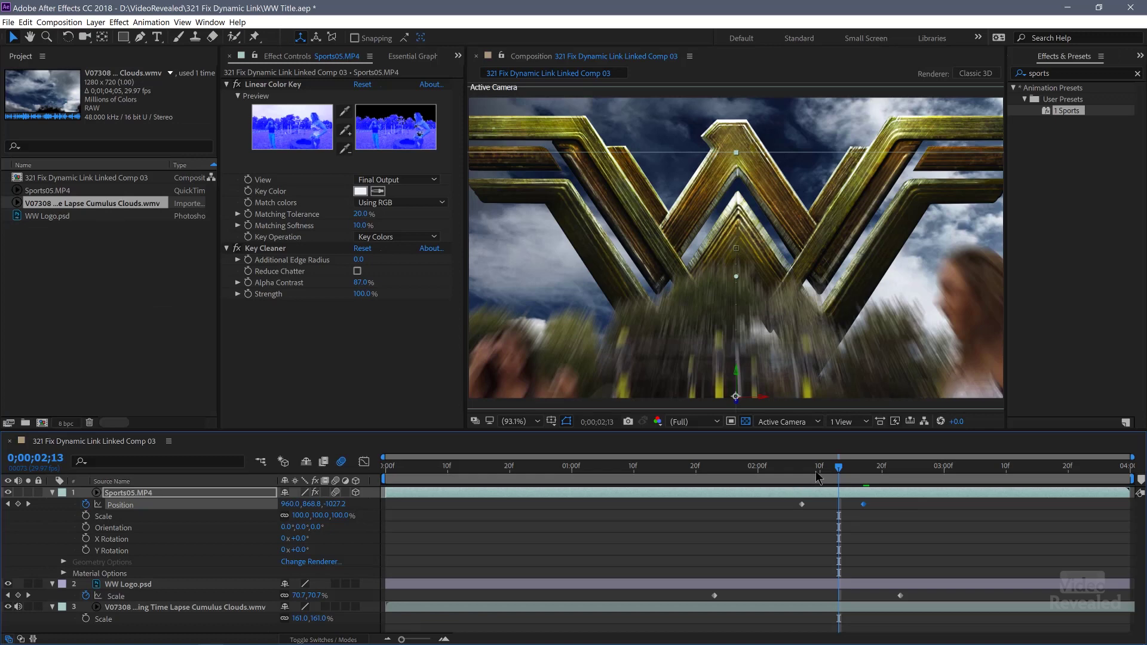
pyautogui.moveTo(817, 476); pyautogui.dragTo(864, 475)
pyautogui.hotkey('alt', 'Tab')
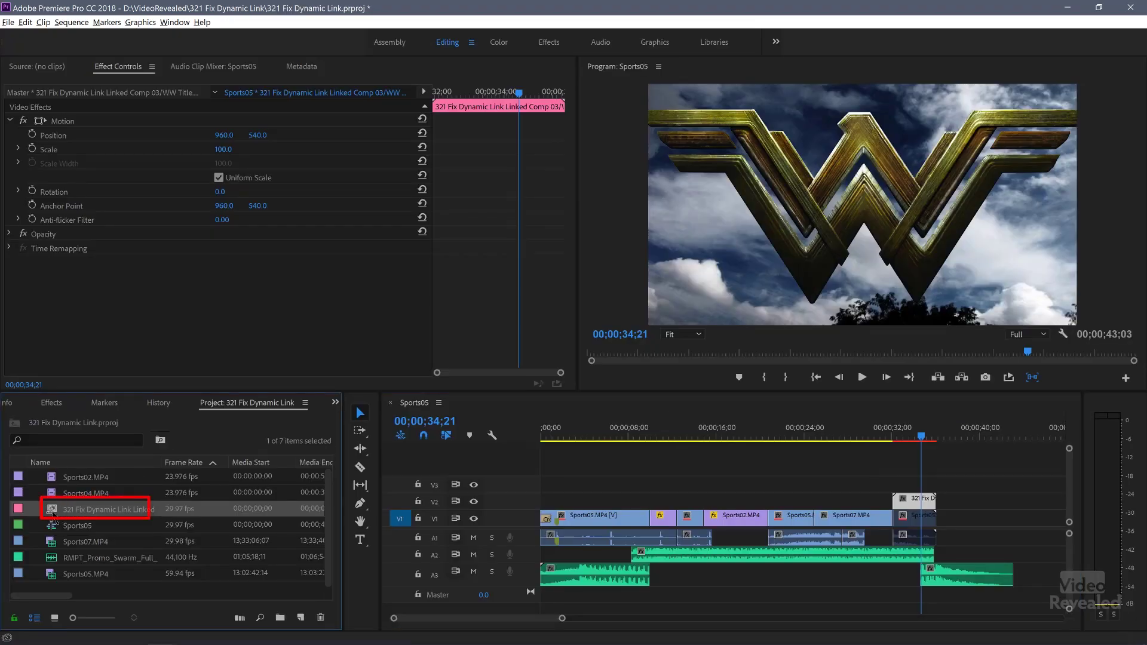
pyautogui.click(912, 500)
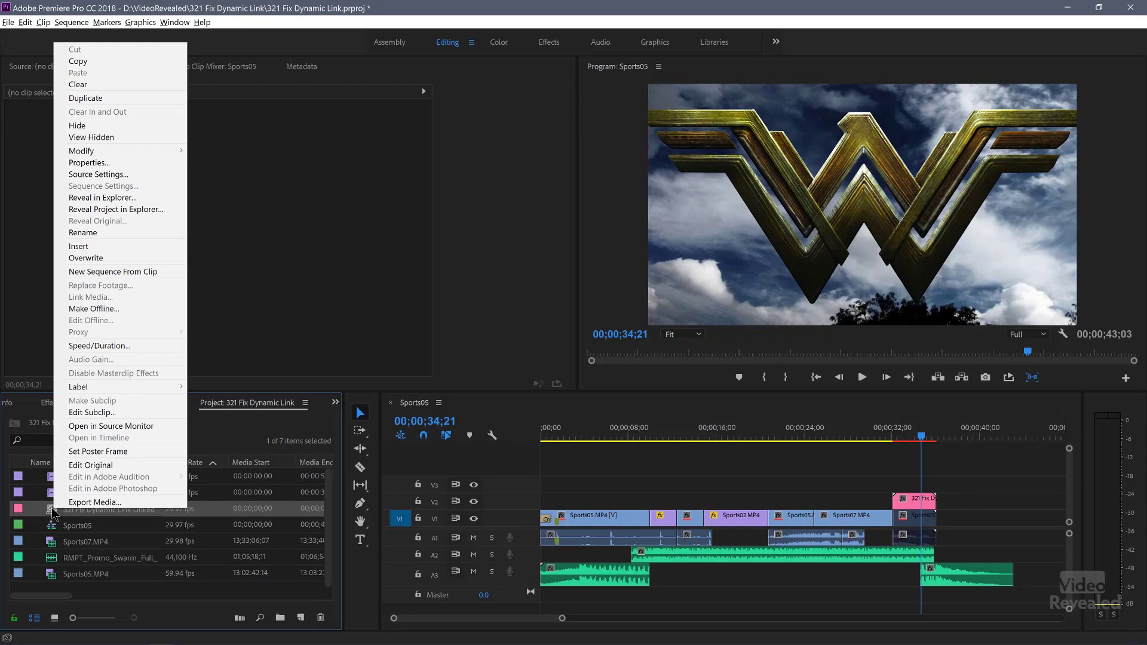
# Make the linked comp offline, then relink it by locating WW Title.aep
pyautogui.click(109, 309)
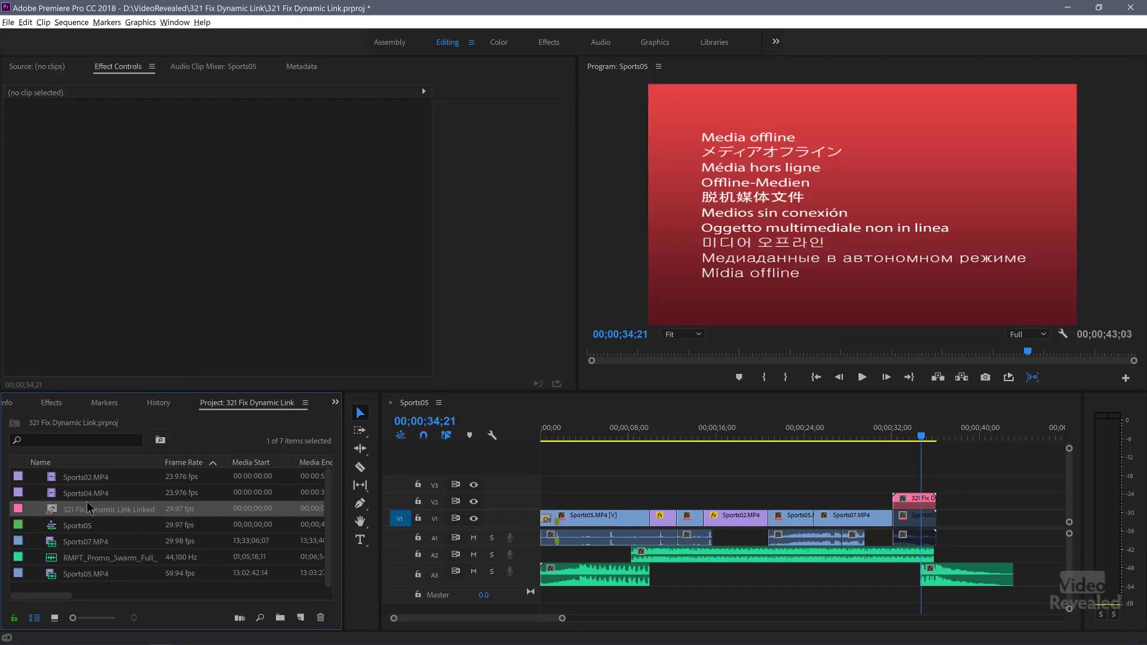
pyautogui.rightClick(53, 512)
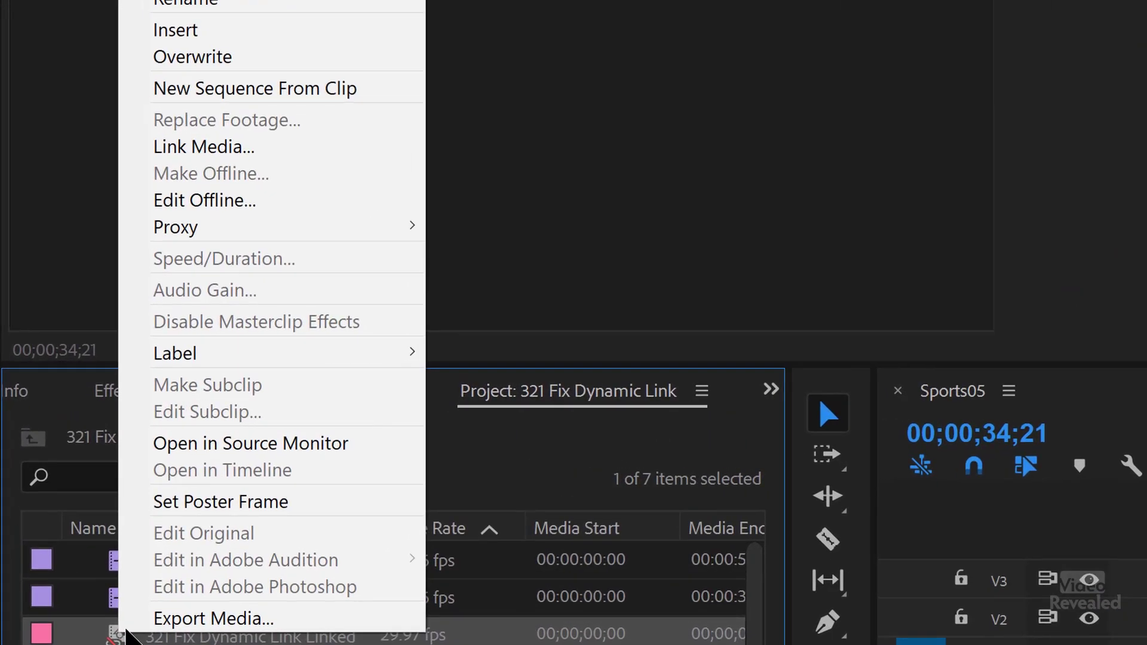
pyautogui.click(266, 154)
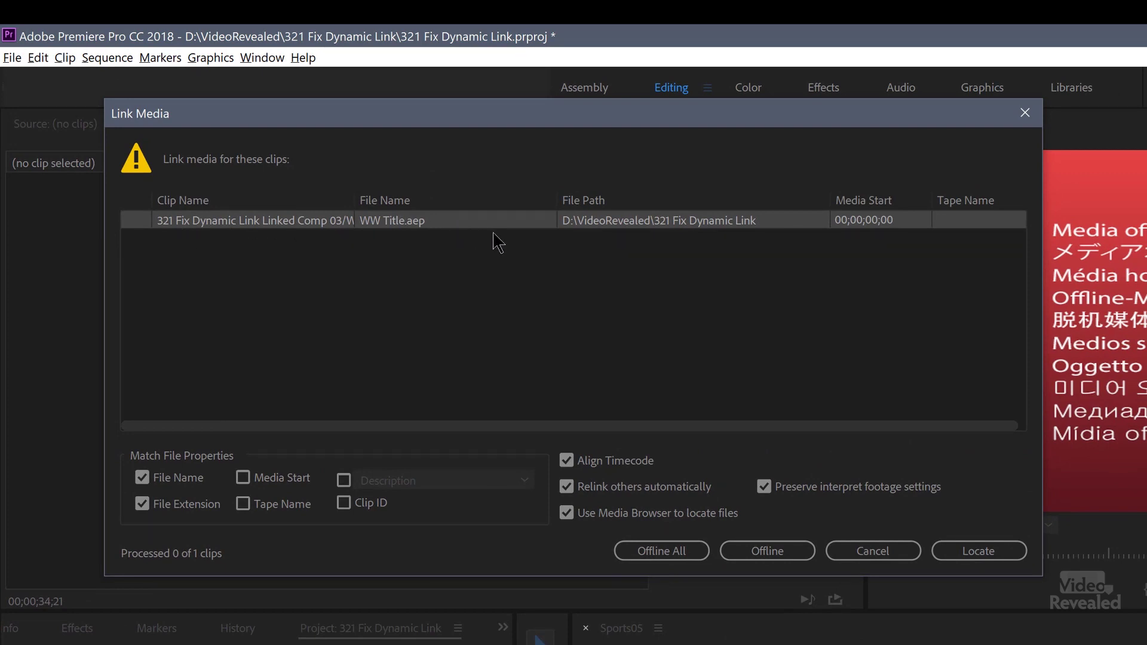
pyautogui.click(1007, 556)
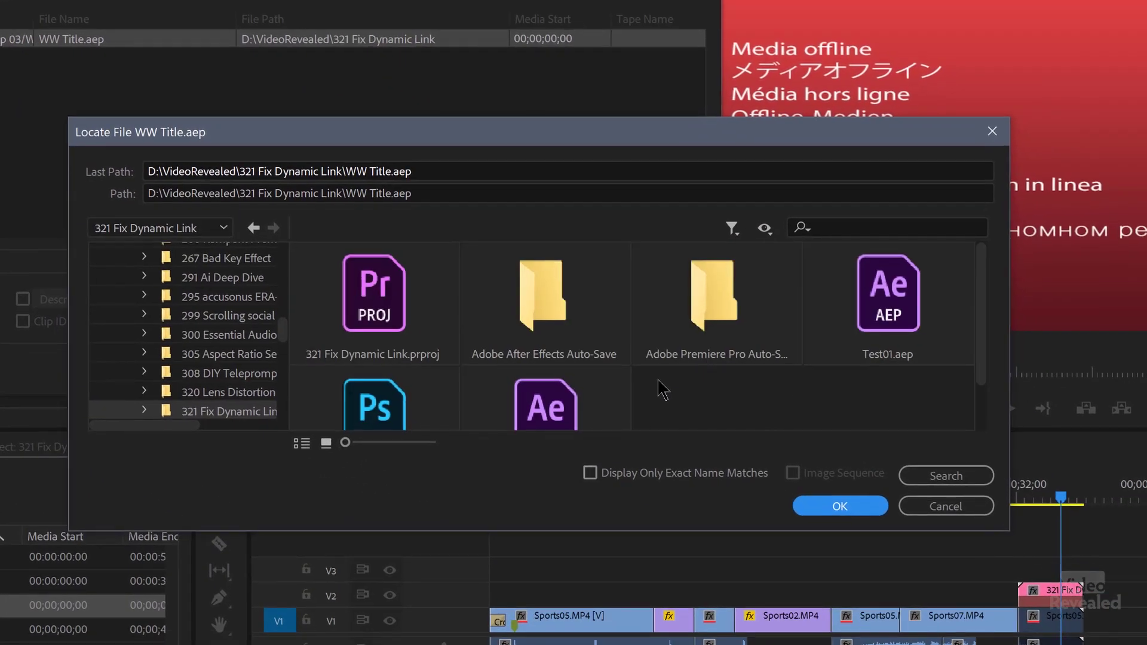
pyautogui.scroll(-1, 673, 381)
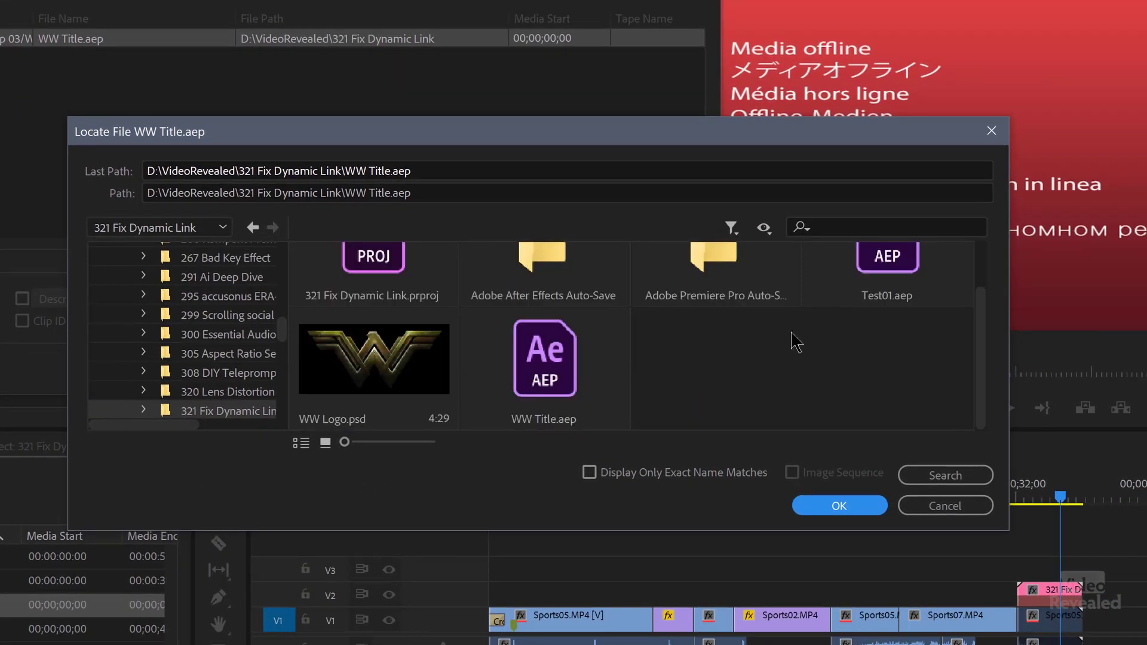
pyautogui.click(541, 384)
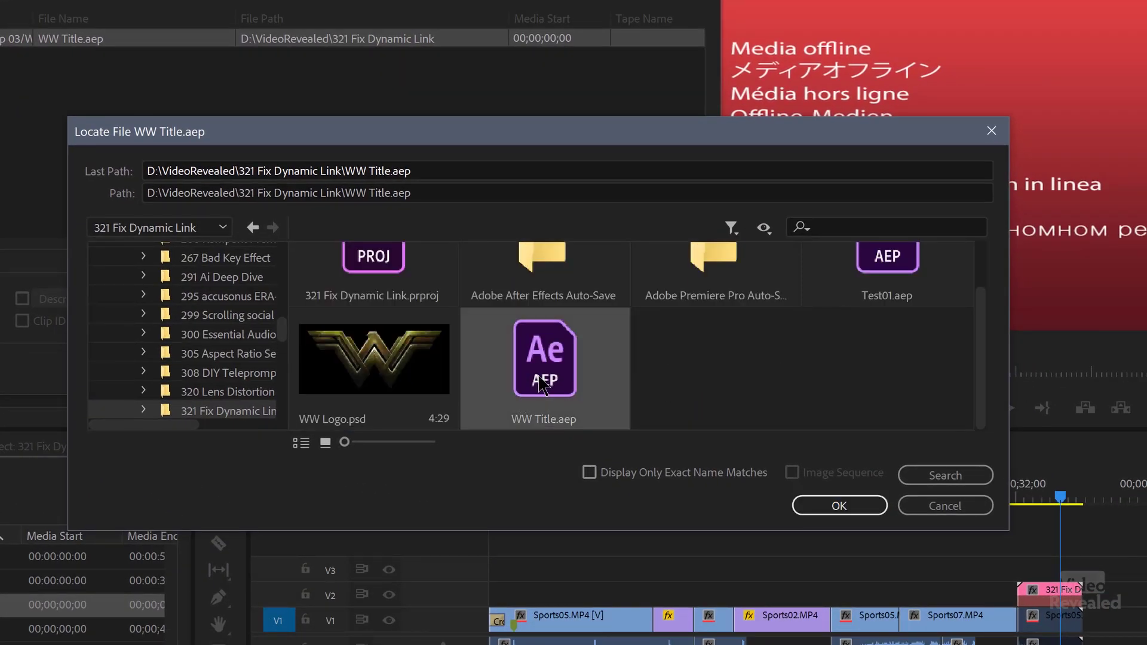
pyautogui.click(839, 505)
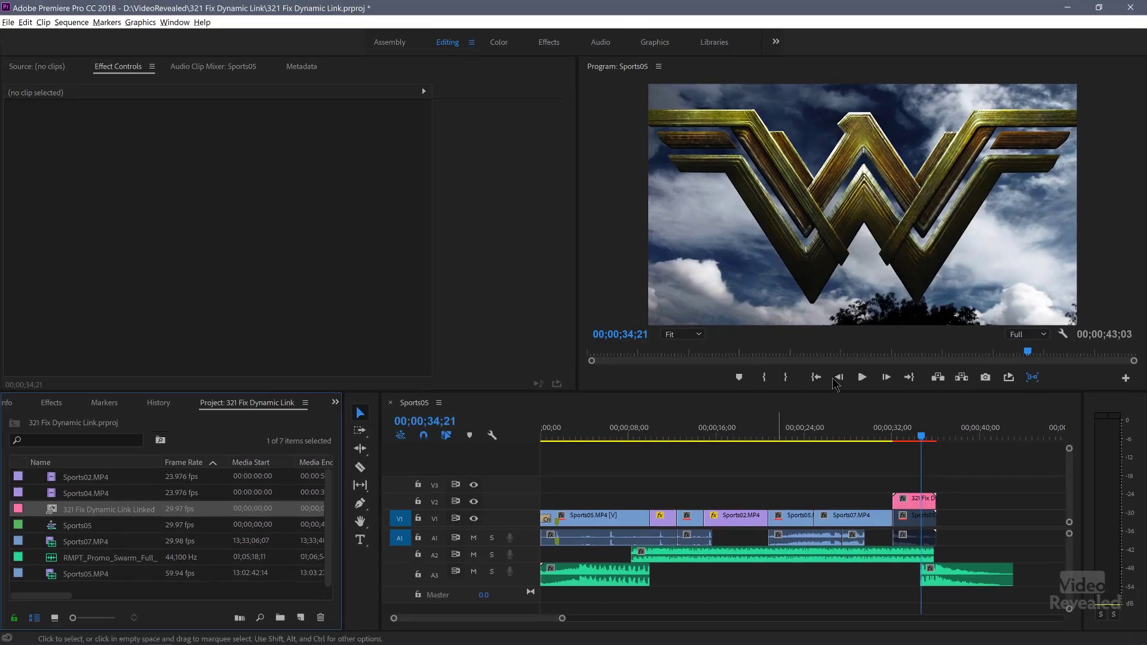
# Make the linked title comp offline, declining deletion so it stays in the project
pyautogui.rightClick(54, 512)
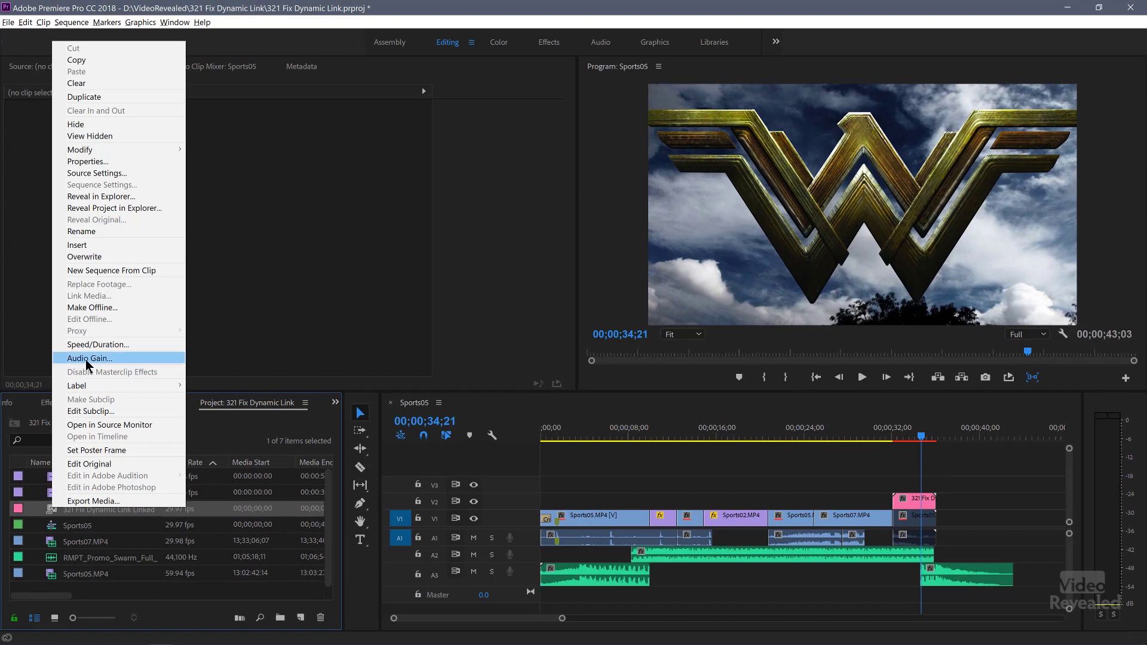
pyautogui.click(109, 308)
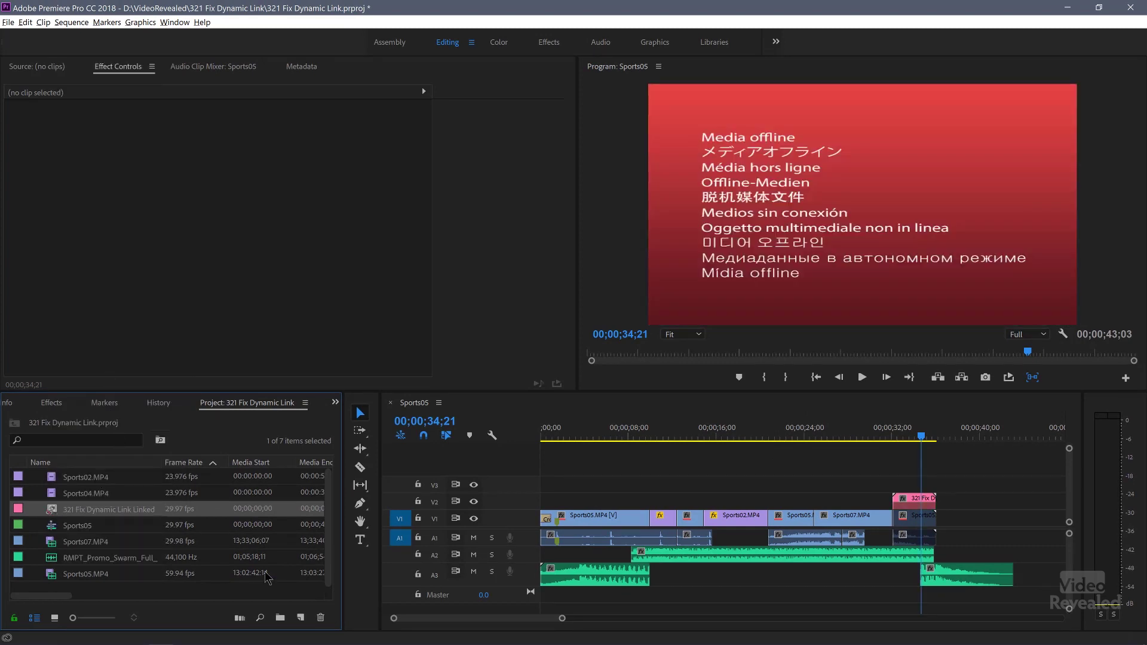
pyautogui.click(321, 619)
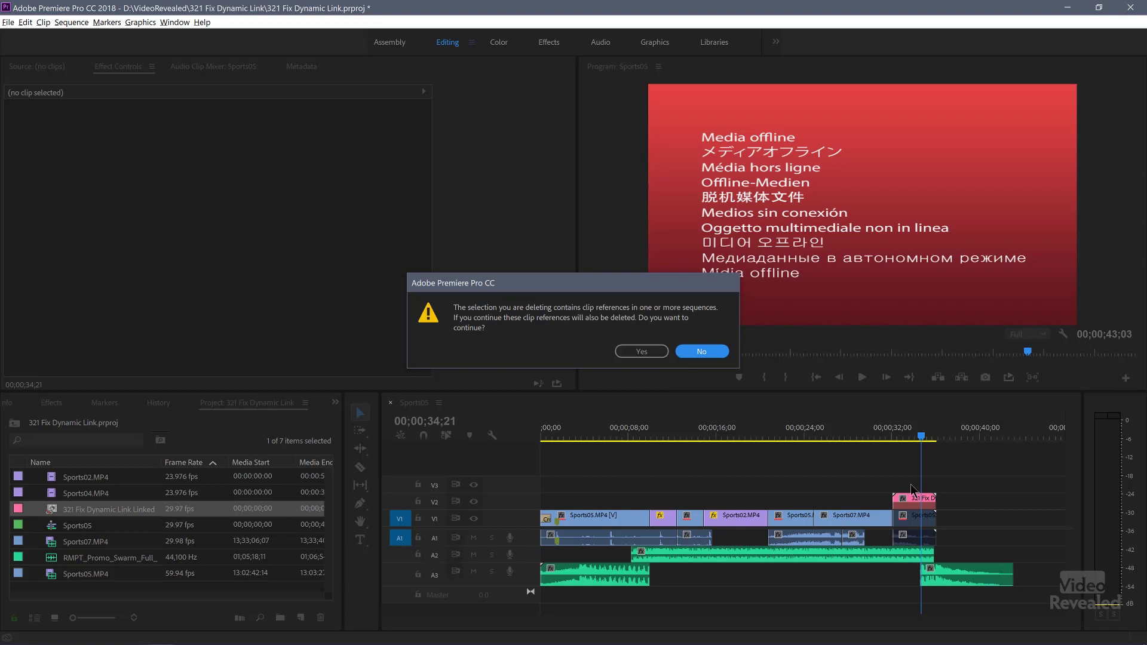
pyautogui.click(699, 355)
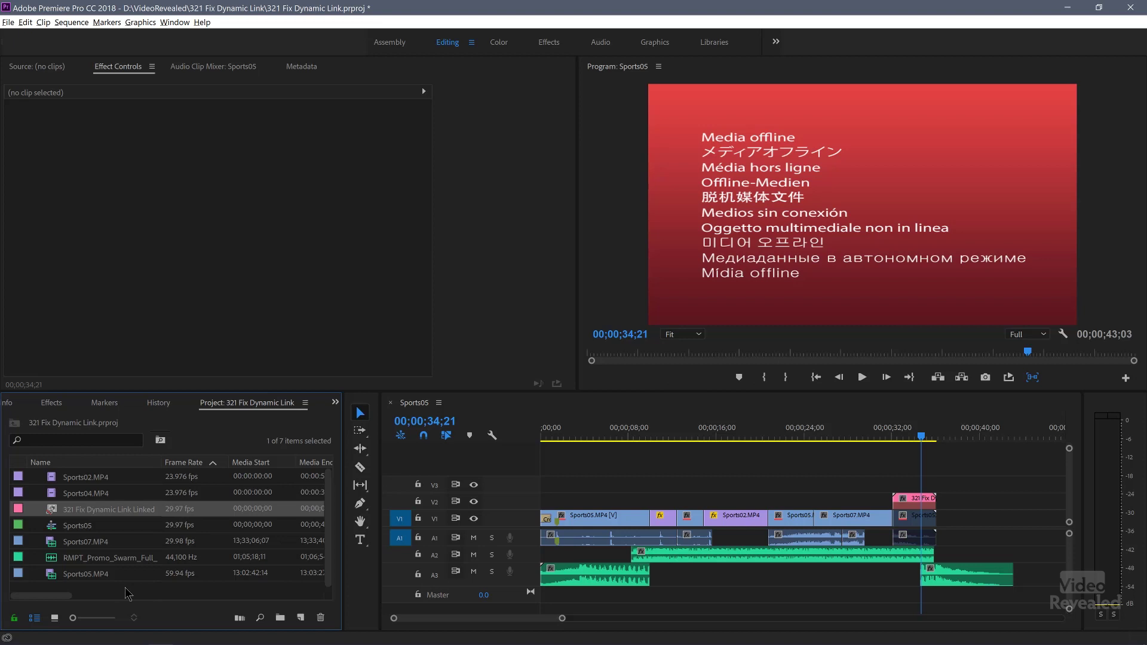
pyautogui.click(9, 23)
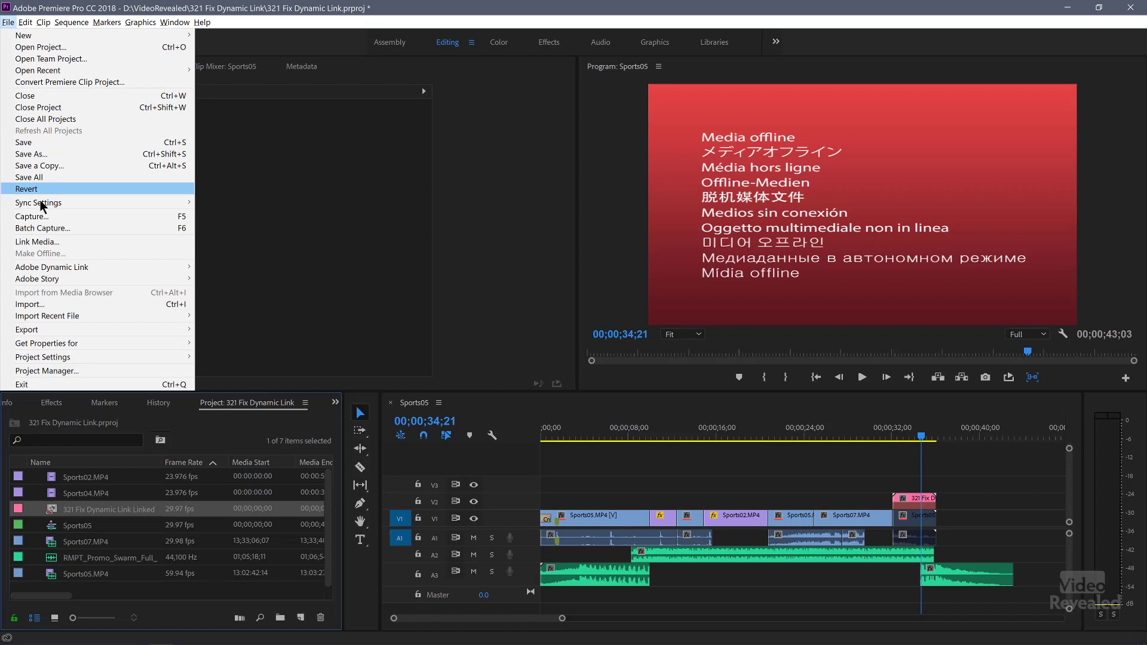
# Import Linked Comp 03 from WW Title.aep in the 321 Fix Dynamic Link folder, then preview it
pyautogui.click(56, 306)
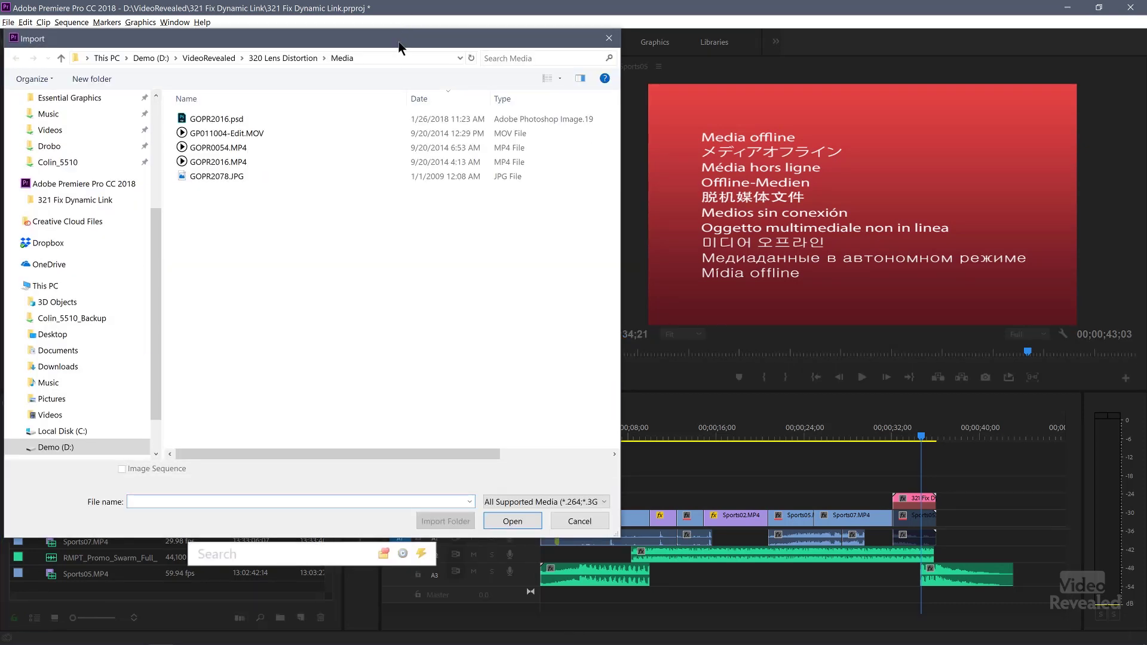
pyautogui.moveTo(401, 43); pyautogui.dragTo(700, 62)
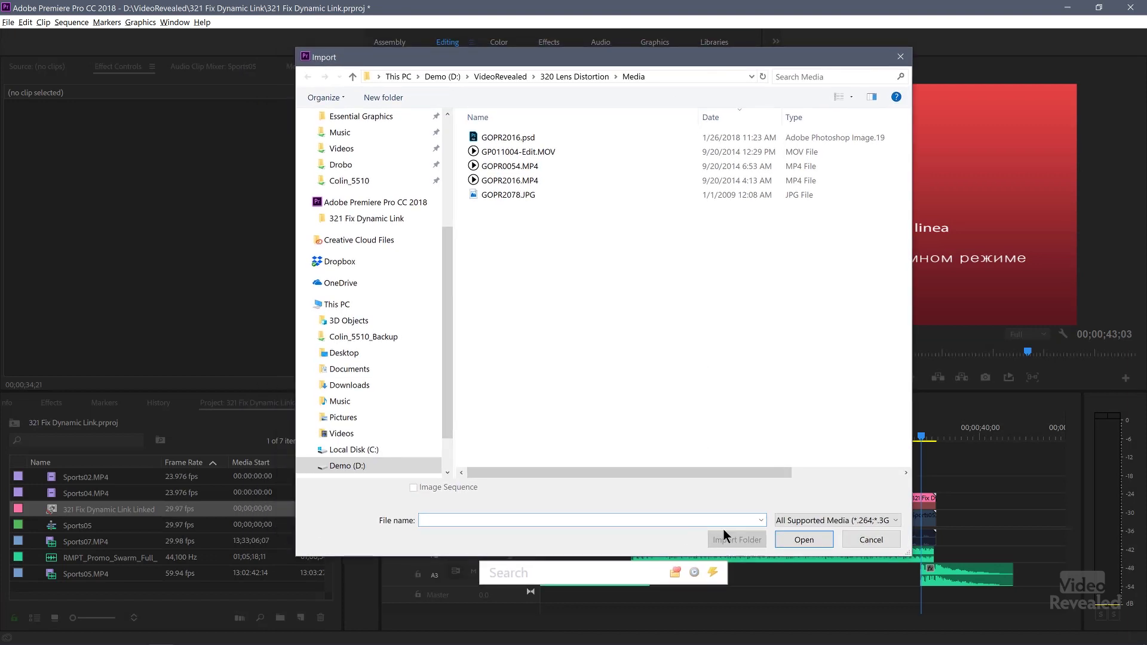
pyautogui.click(694, 573)
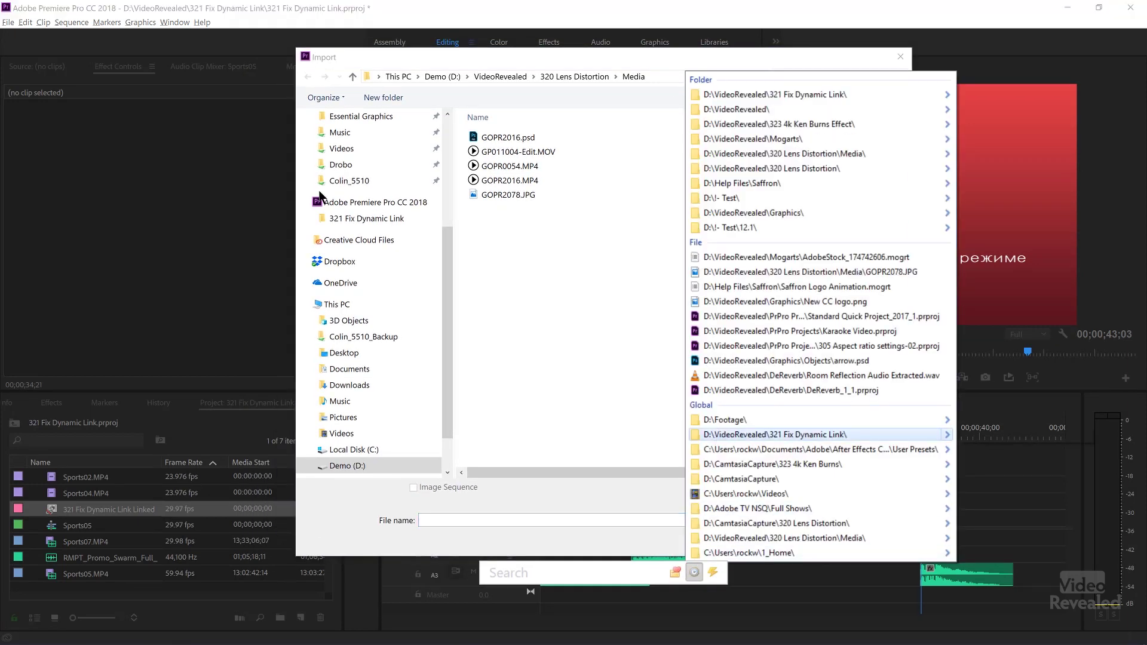
pyautogui.click(774, 434)
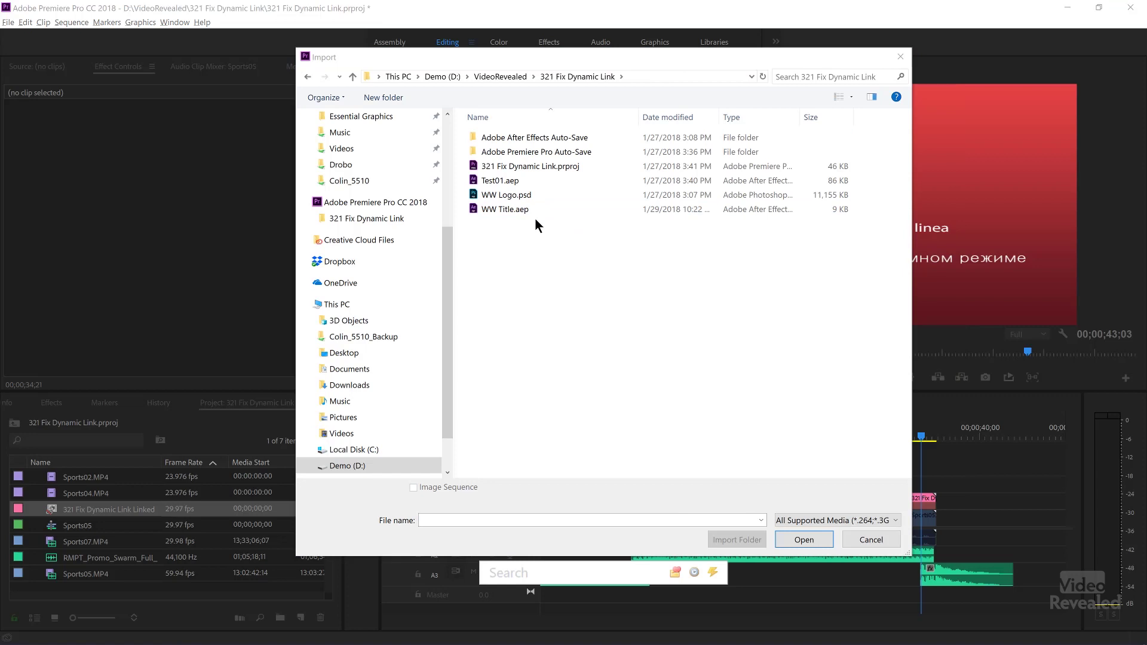
pyautogui.click(511, 210)
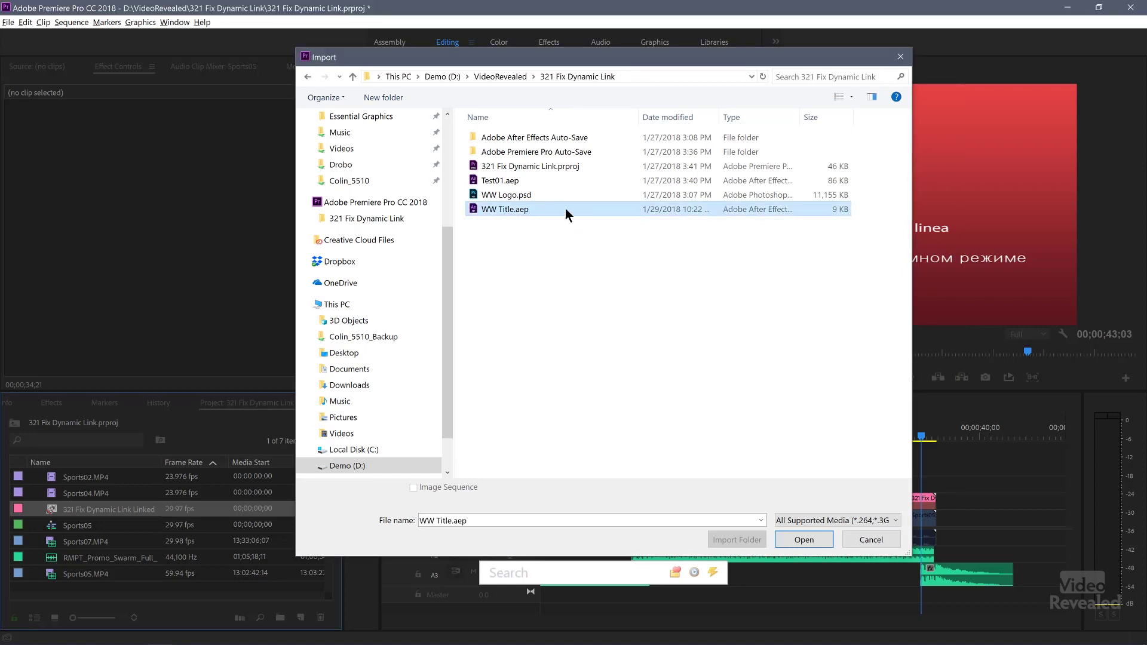
pyautogui.click(804, 540)
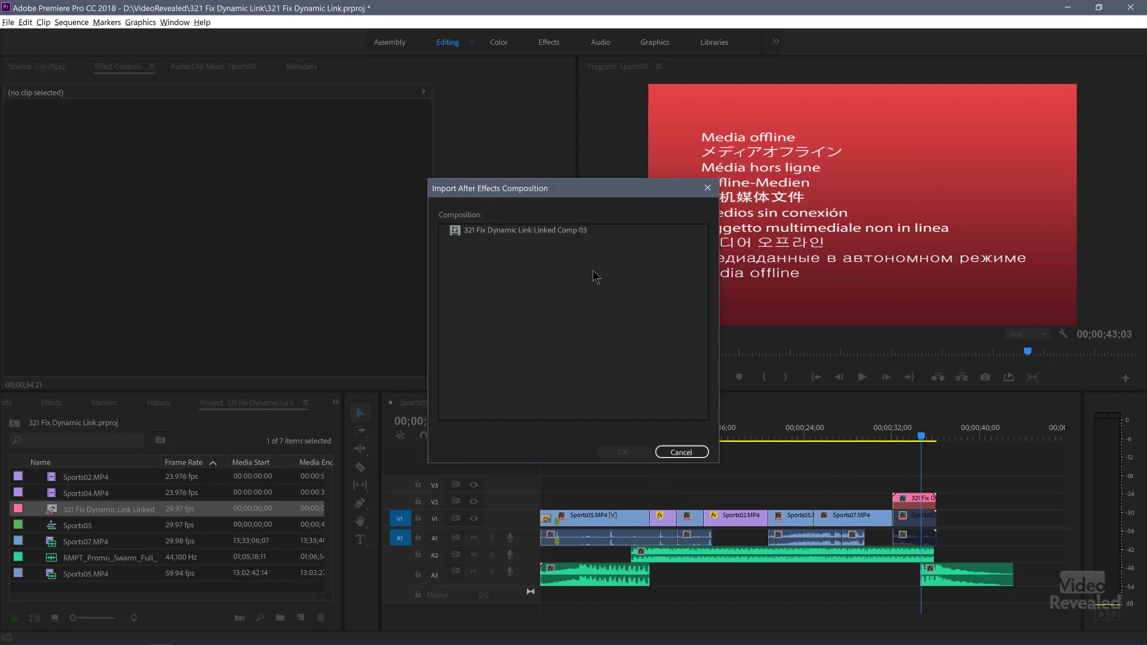
pyautogui.click(484, 231)
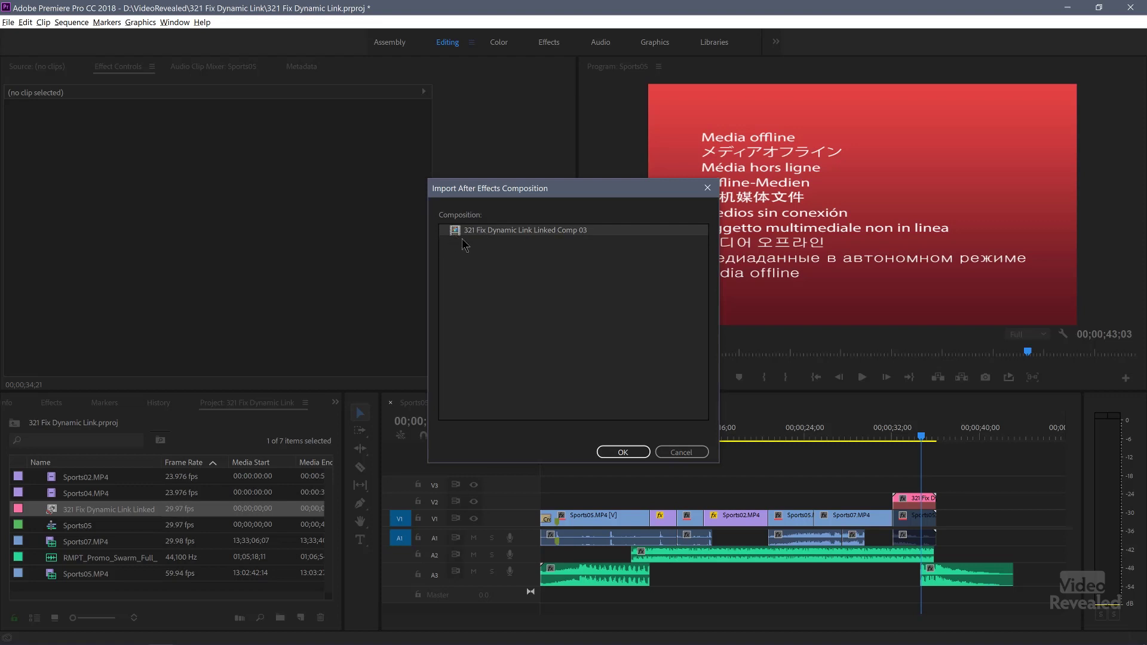
pyautogui.click(622, 452)
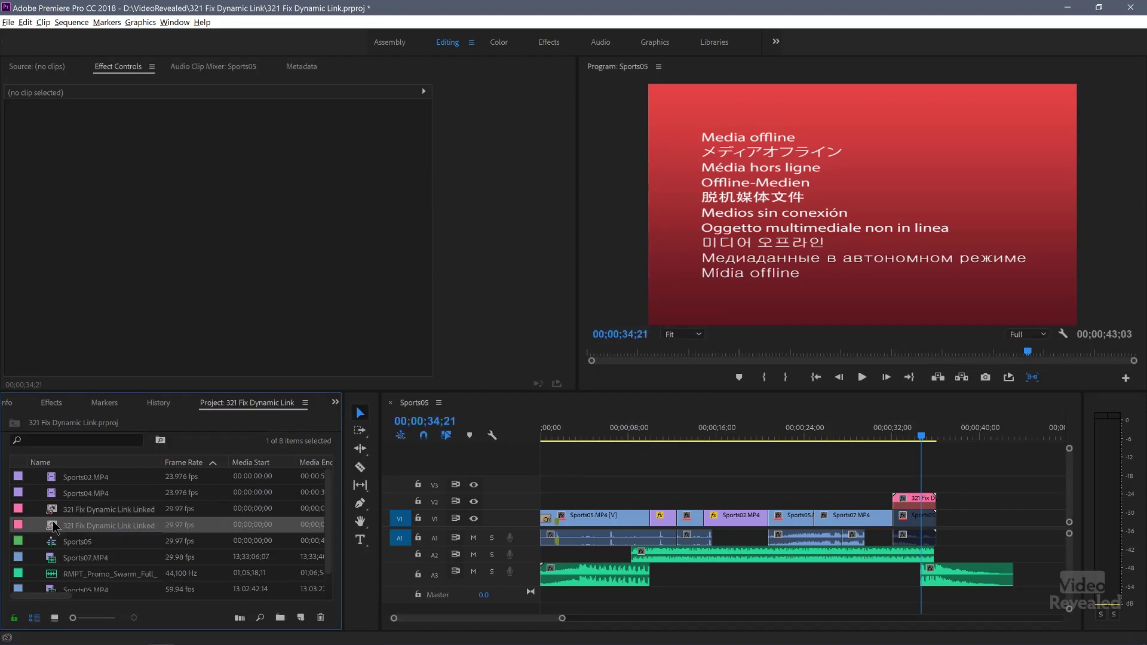
pyautogui.doubleClick(54, 525)
# Replace the offline V2 title clip with the reimported Linked Comp 03
pyautogui.moveTo(241, 356); pyautogui.dragTo(347, 366)
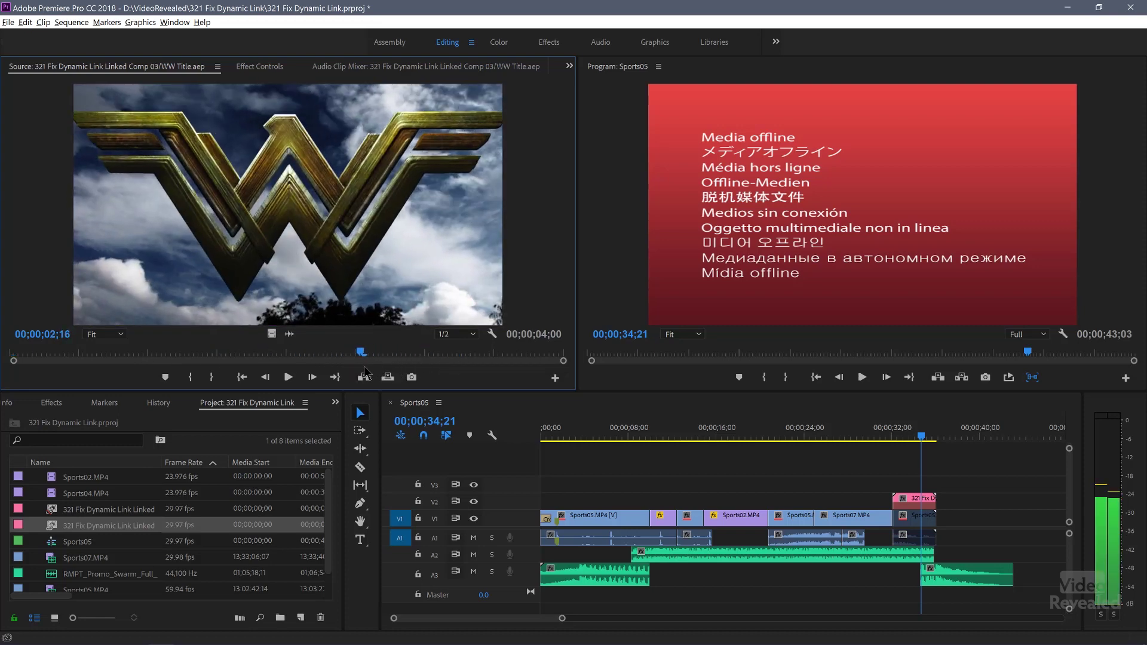
pyautogui.click(906, 506)
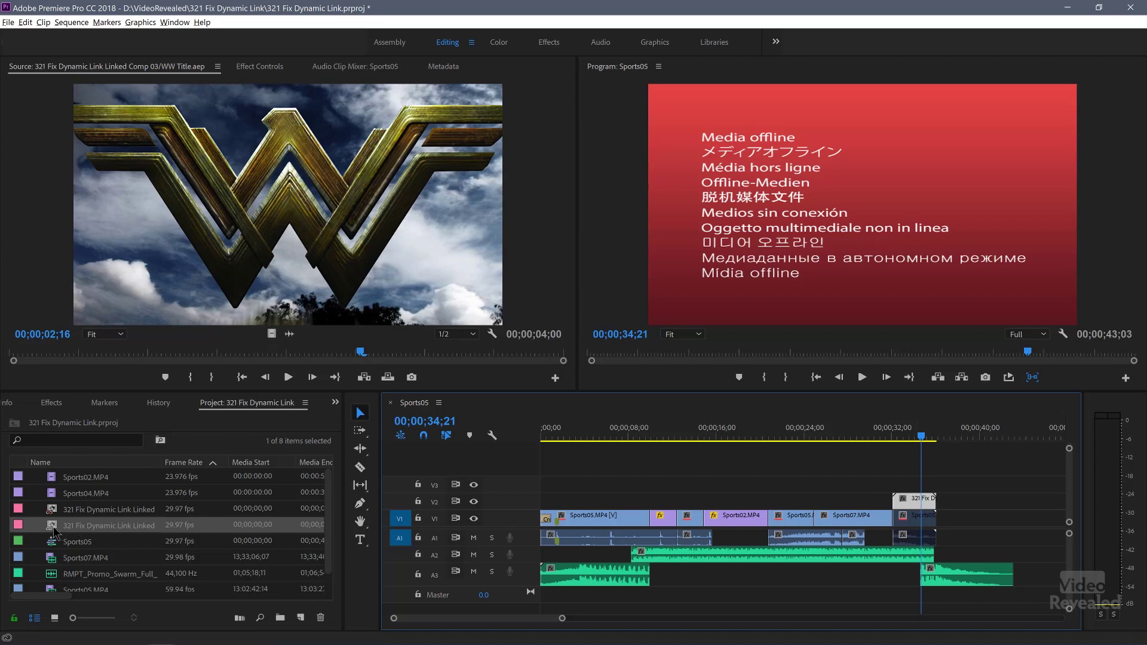
pyautogui.moveTo(53, 531); pyautogui.dragTo(913, 504)
pyautogui.moveTo(918, 438)
pyautogui.mouseDown()
pyautogui.moveTo(890, 443)
pyautogui.moveTo(926, 450)
pyautogui.mouseUp()
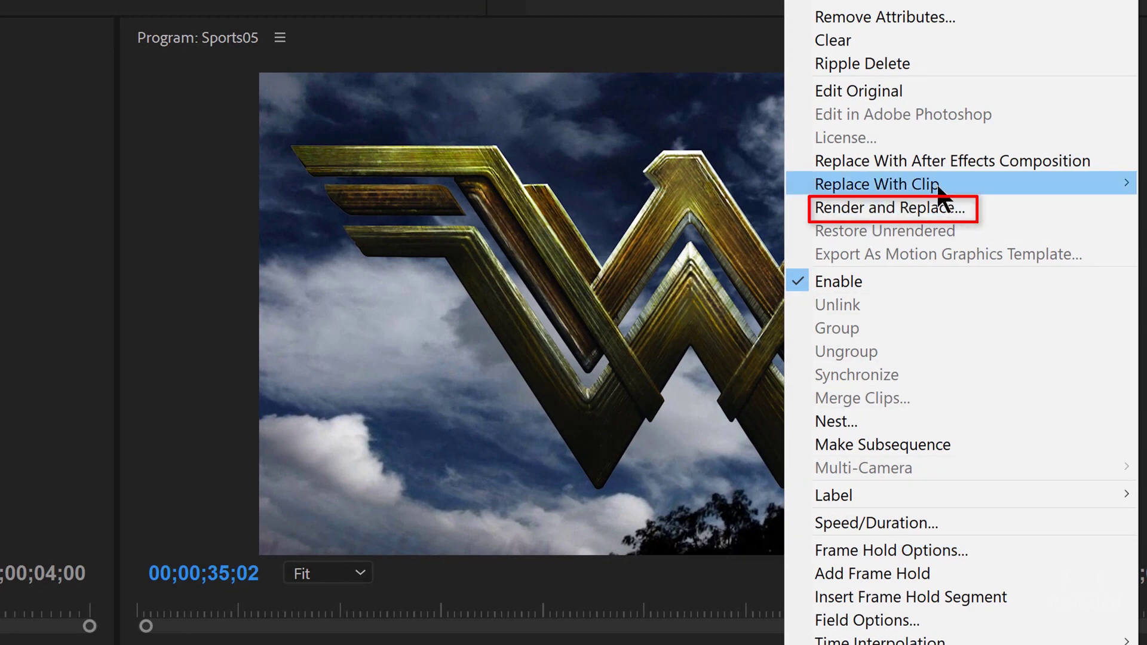
# Render and Replace the V2 title clip using Source: Sequence and the Match Source - DNxHD preset
pyautogui.click(955, 213)
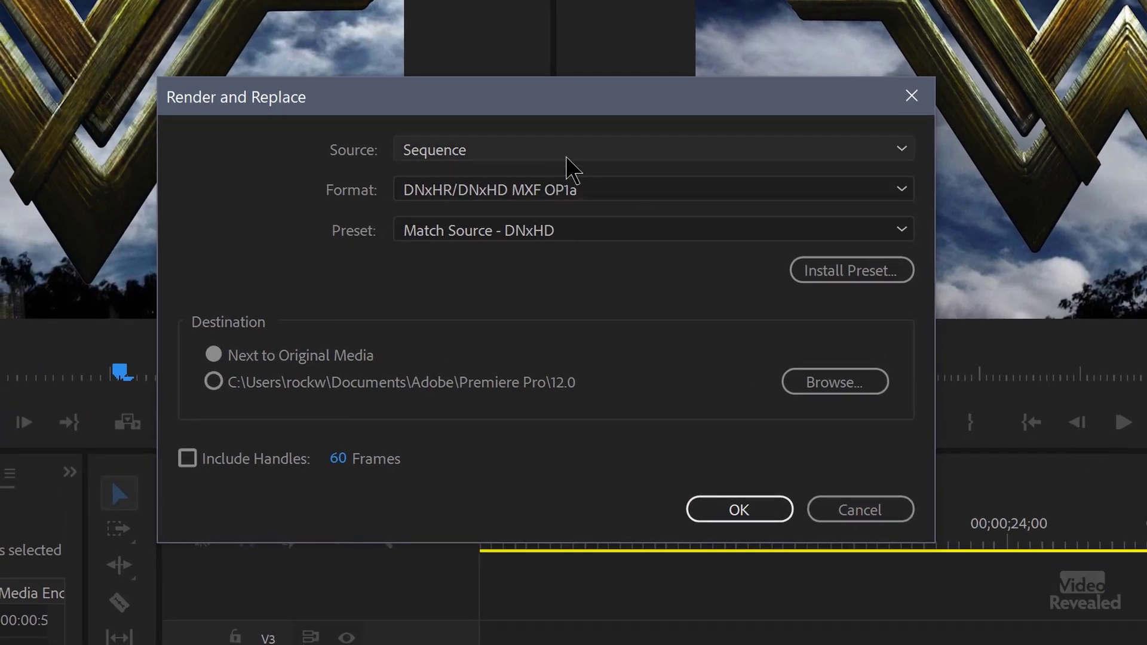
pyautogui.click(567, 158)
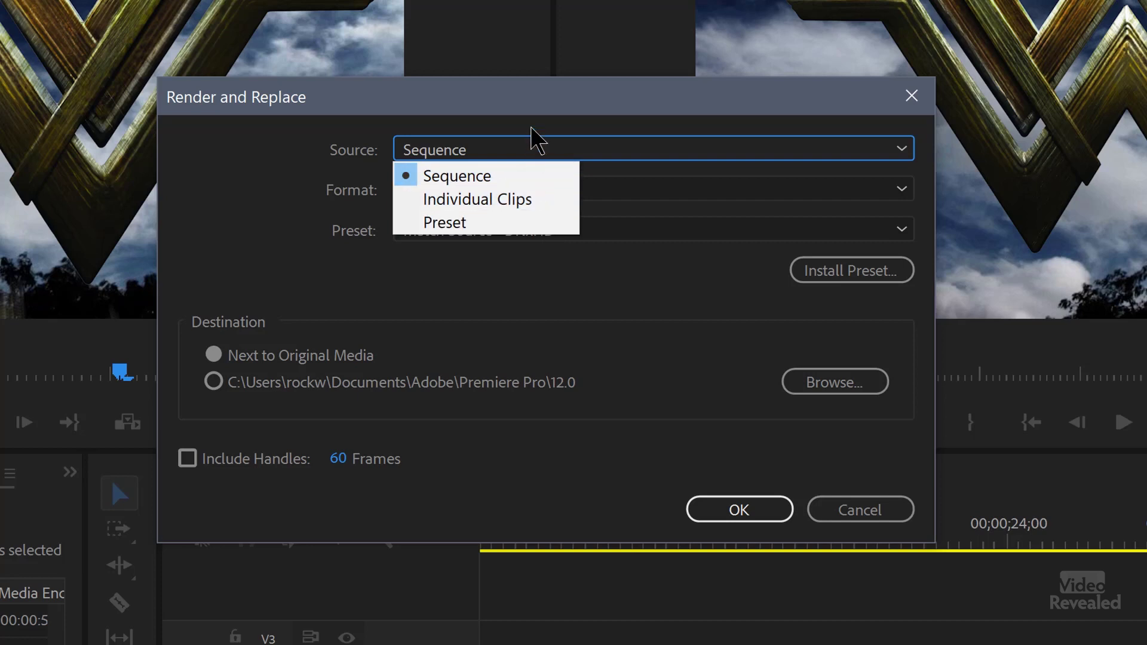
pyautogui.click(511, 153)
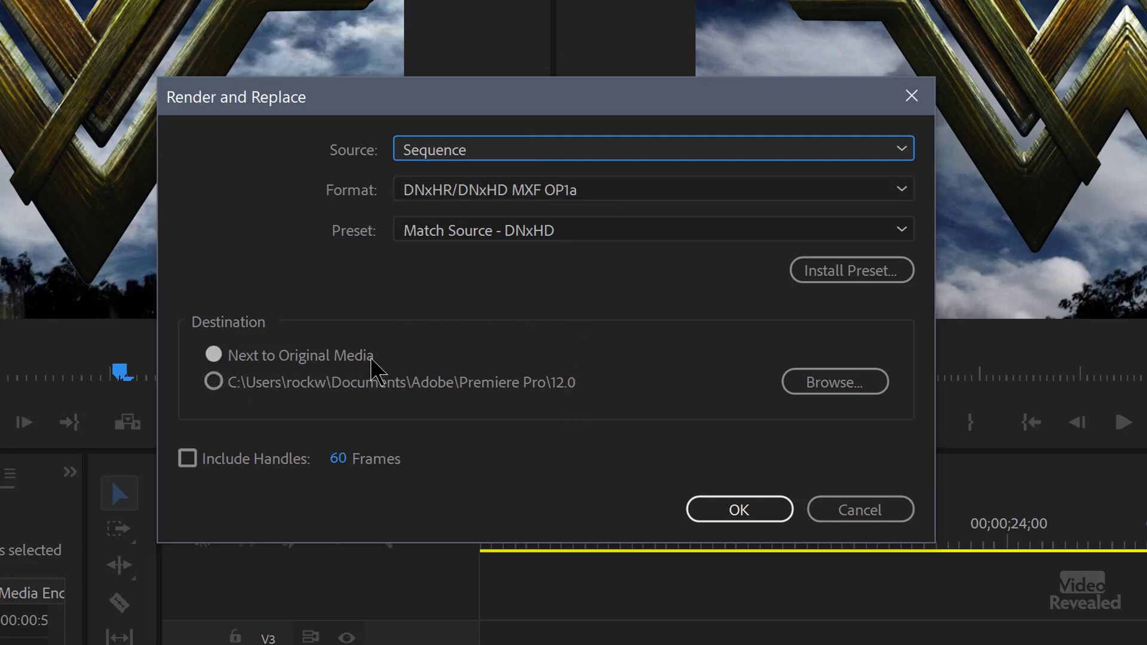
pyautogui.click(770, 514)
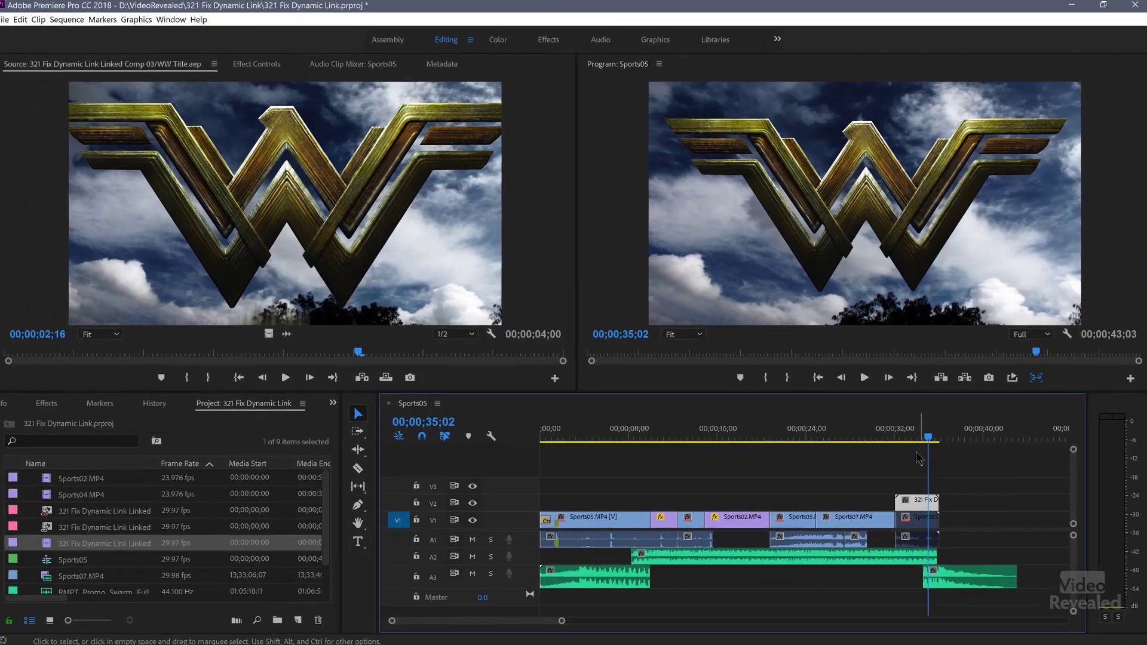
# Play and scrub through the rendered WW title to check it
pyautogui.click(899, 438)
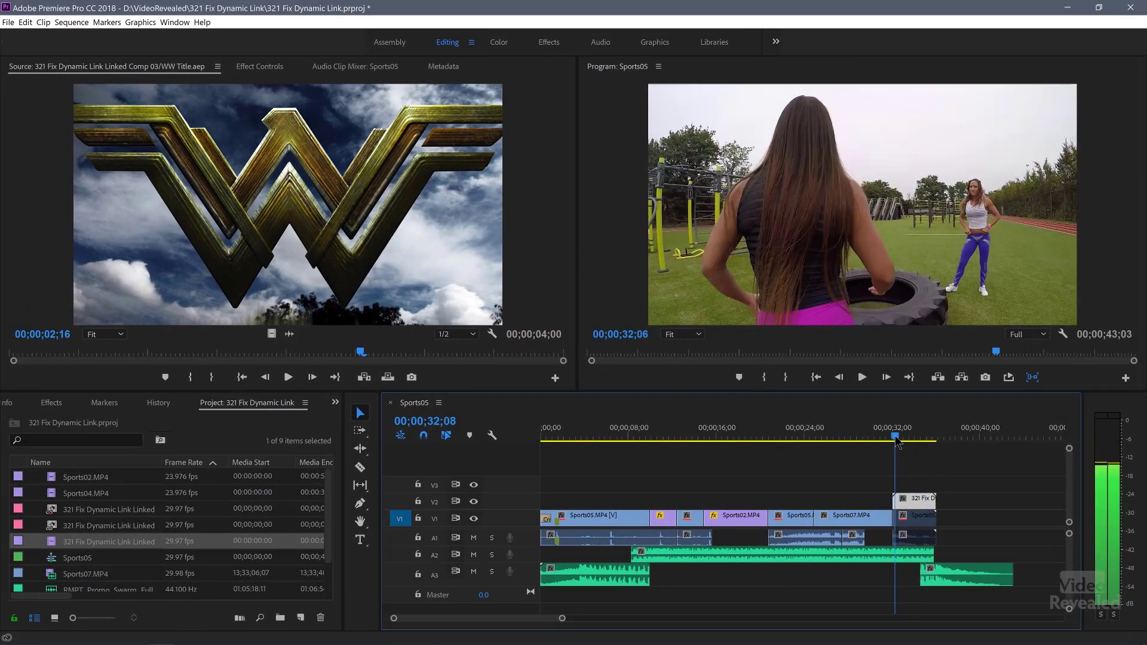
pyautogui.press('space')
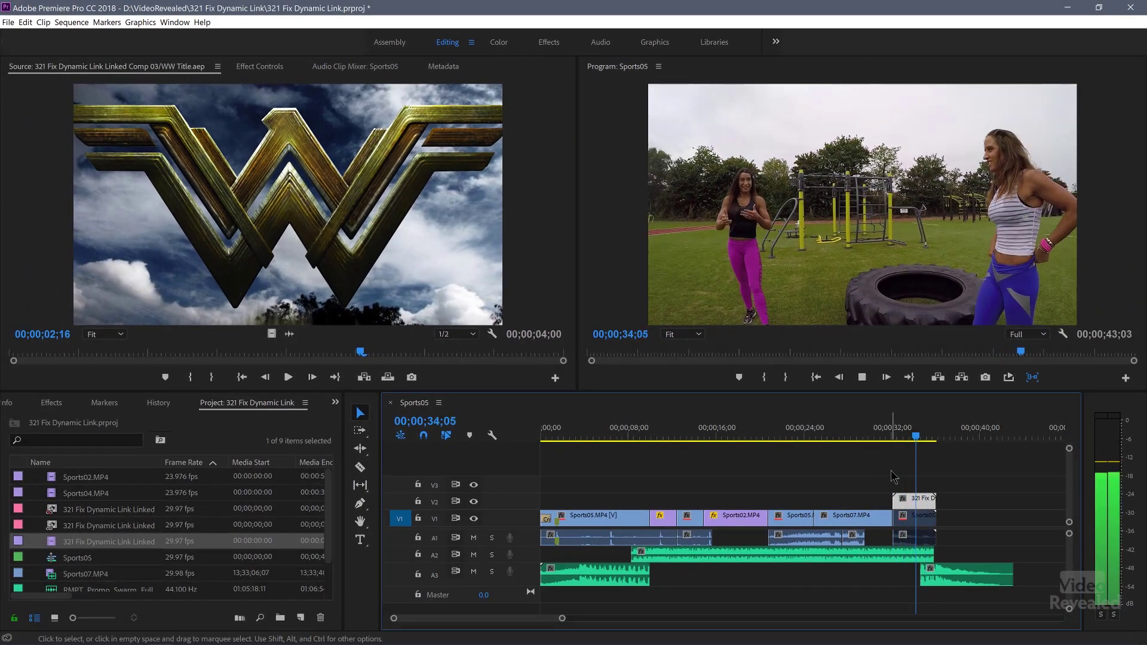
pyautogui.press('space')
pyautogui.moveTo(916, 447)
pyautogui.mouseDown()
pyautogui.moveTo(907, 442)
pyautogui.moveTo(928, 443)
pyautogui.mouseUp()
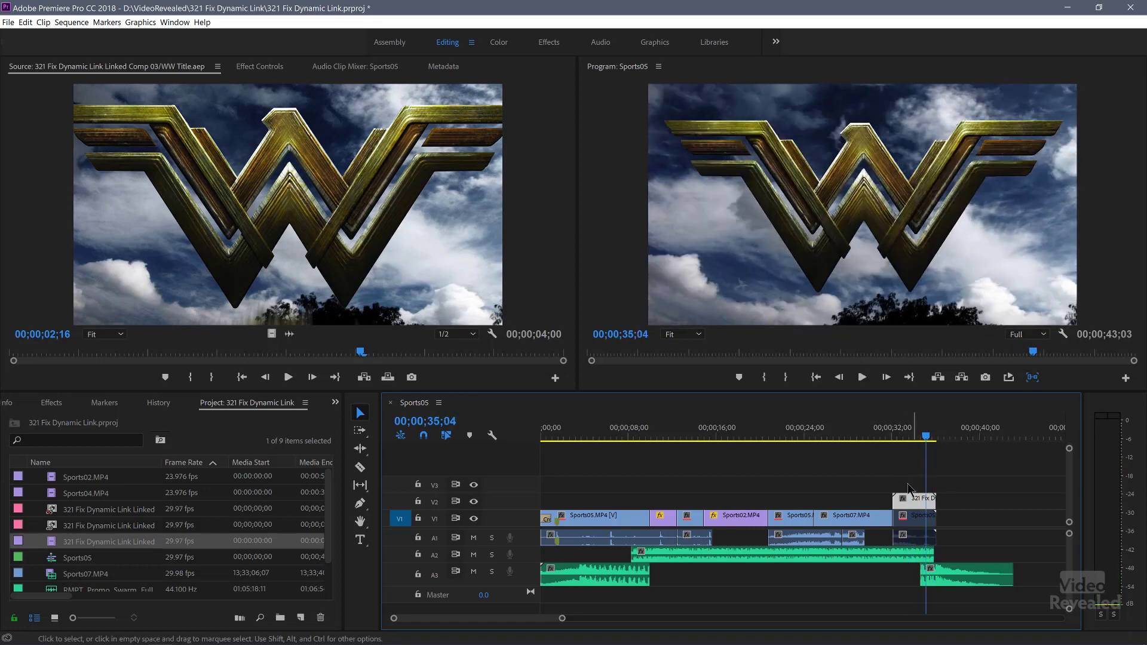
pyautogui.rightClick(908, 502)
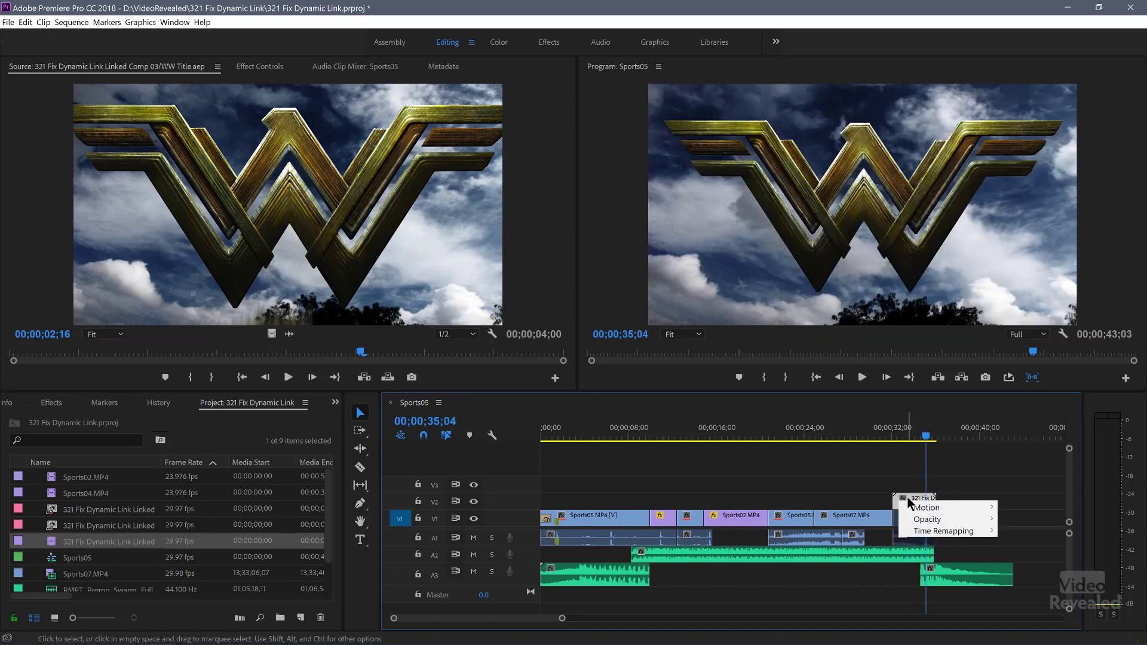
pyautogui.click(915, 447)
# Restore the V2 title clip to its unrendered WW Title.aep comp
pyautogui.press('=')
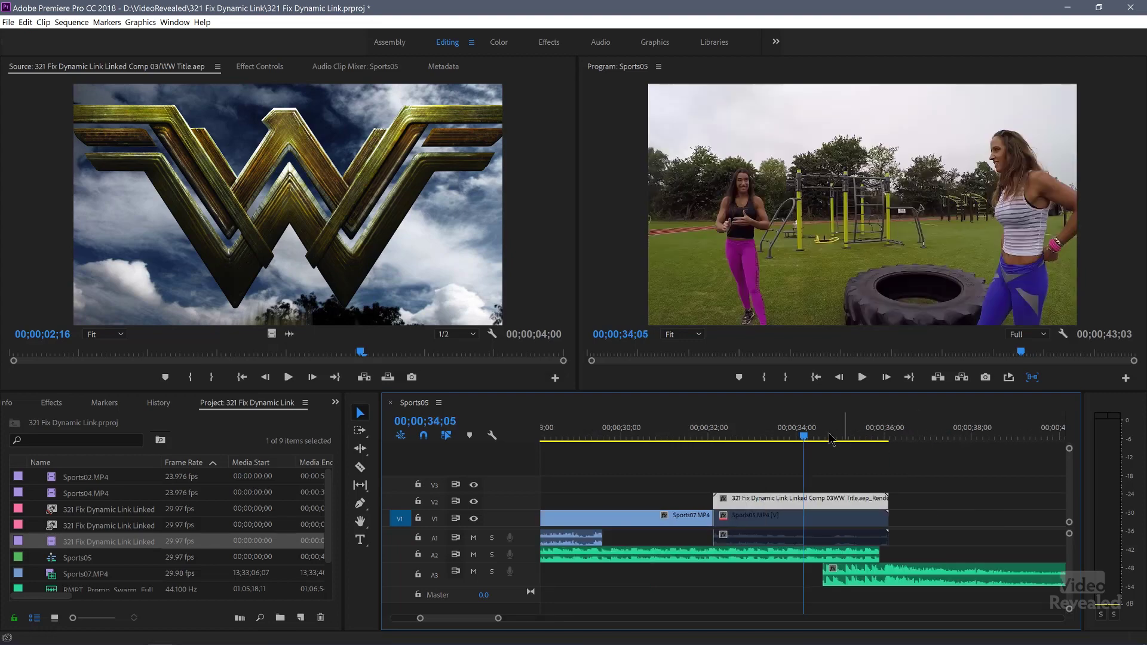
pyautogui.press('space')
pyautogui.rightClick(817, 506)
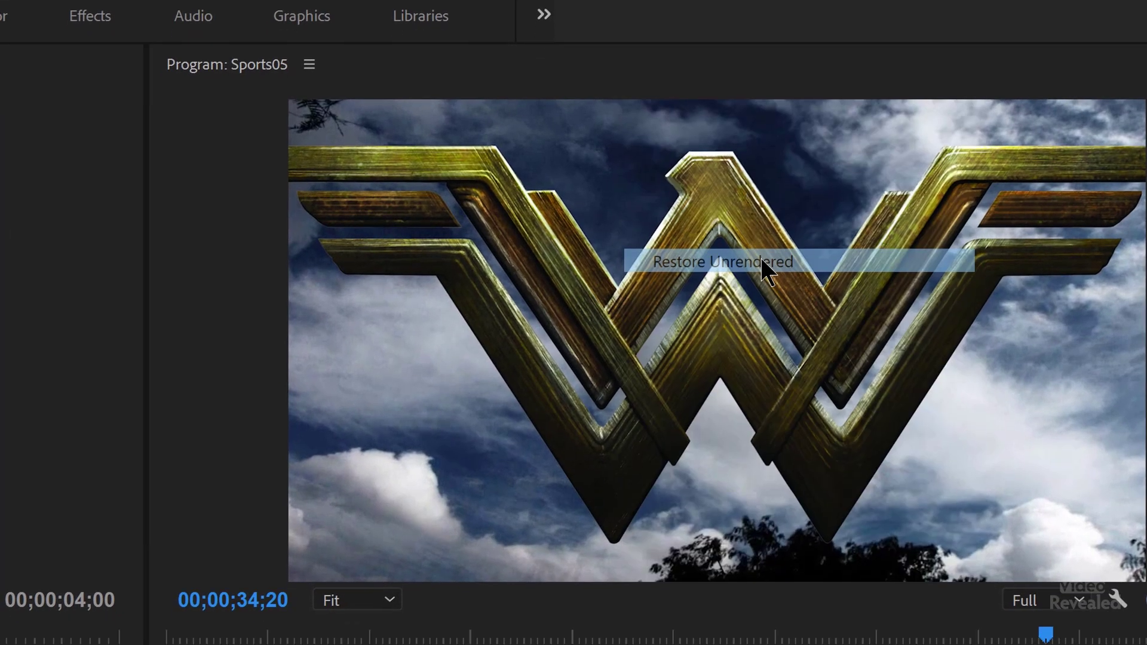
pyautogui.click(762, 291)
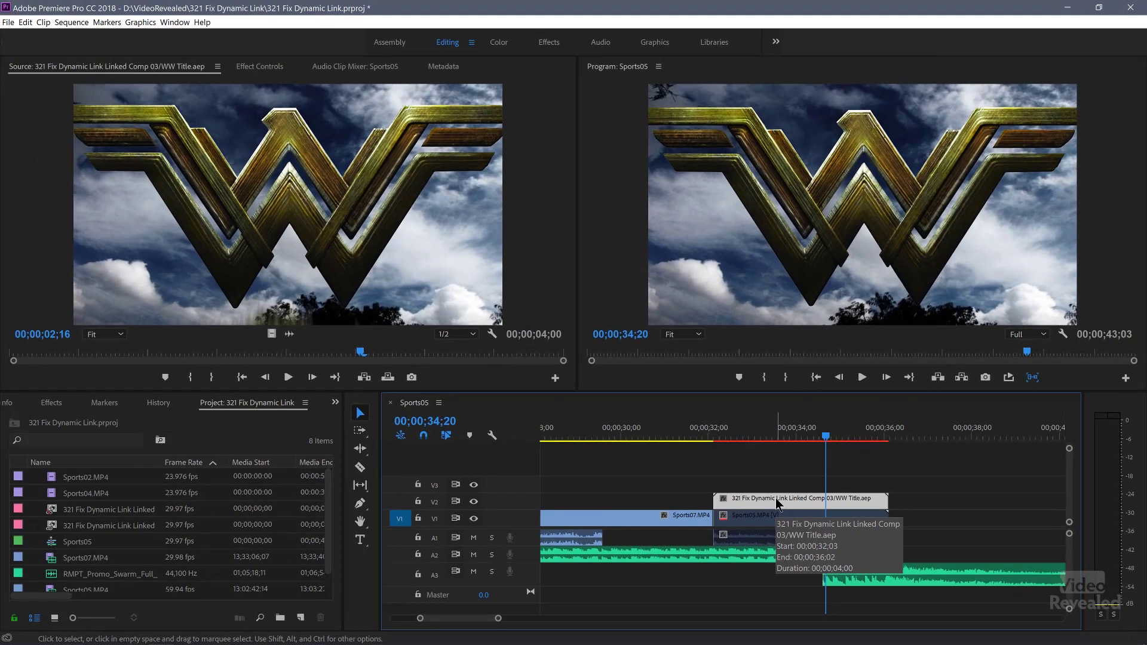
# Save the 321 Fix Dynamic Link project with Ctrl+S
pyautogui.hotkey('ctrl', 's')
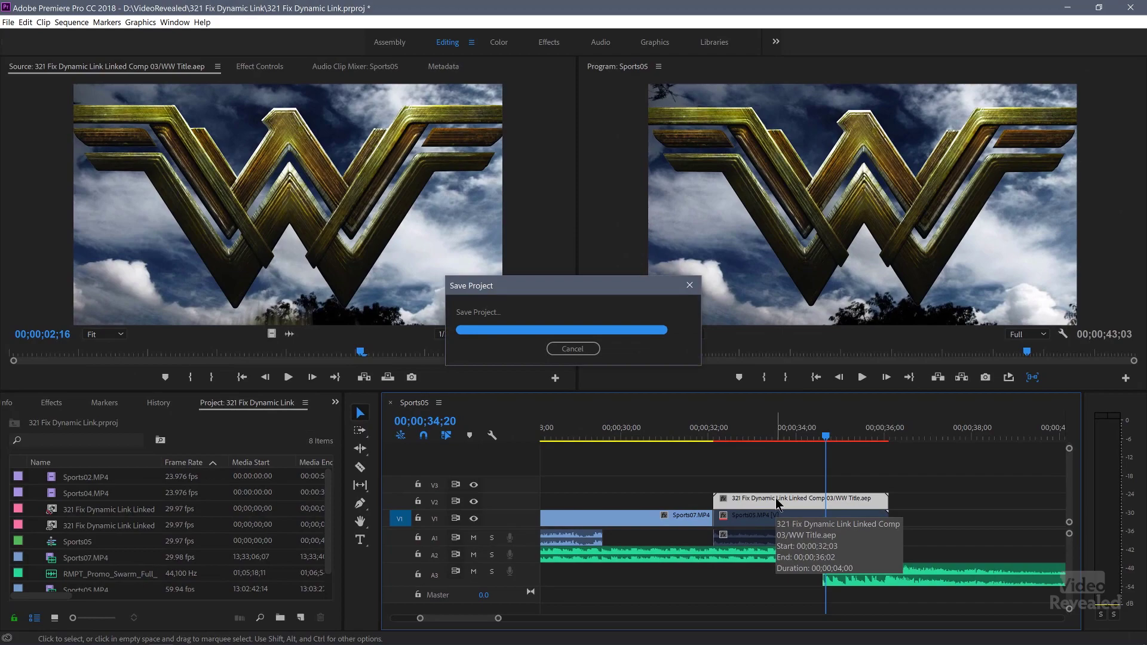